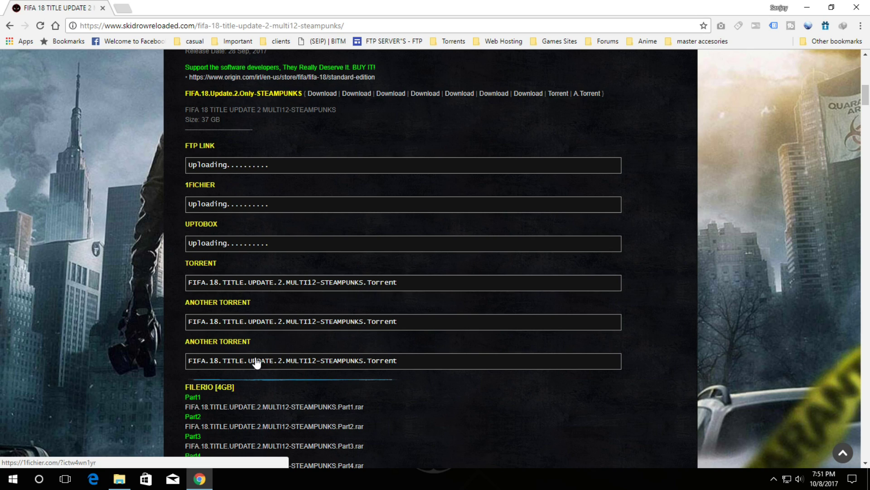
Step: Download the FIFA.18.TITLE.UPDATE.2.MULTI12-STEAMPUNKS torrent file from Zippyshare and save it to New Volume (R:)
left_click(362, 288)
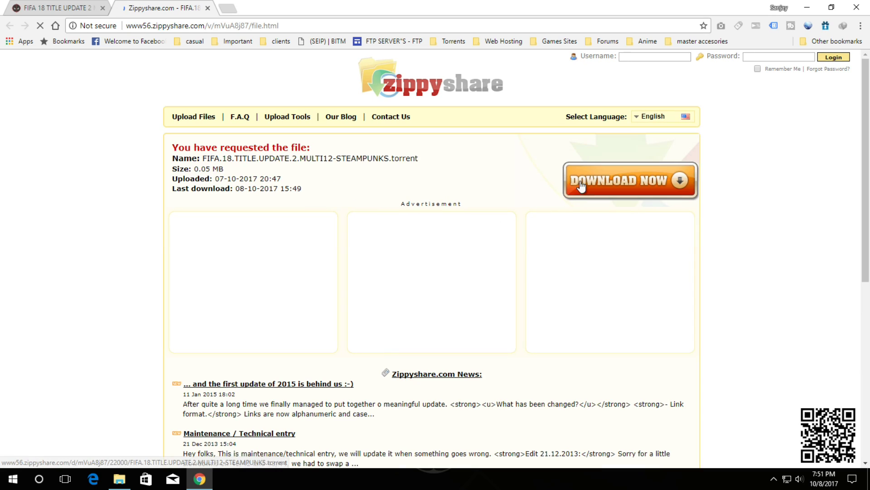
left_click(590, 183)
left_click(313, 8)
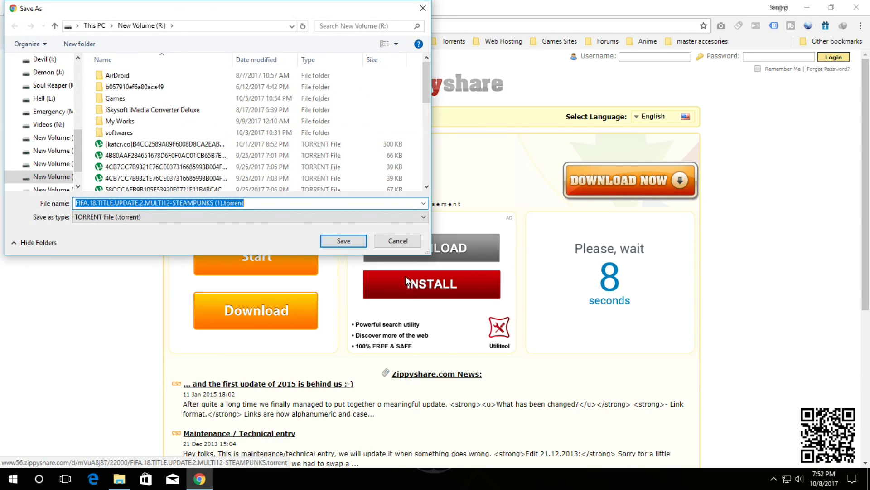
left_click(340, 241)
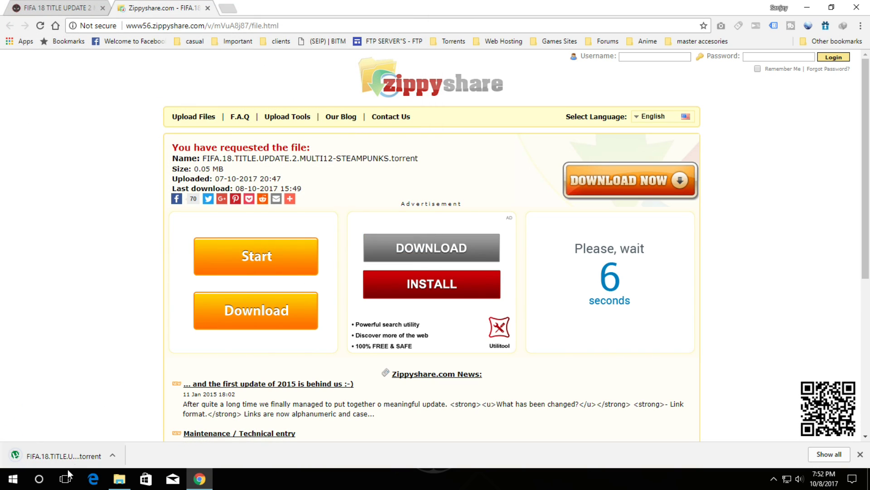
Step: Open the downloaded torrent to inspect its stp-fifa18u2.iso entry, cancel adding it and close the Zippyshare page
left_click(64, 458)
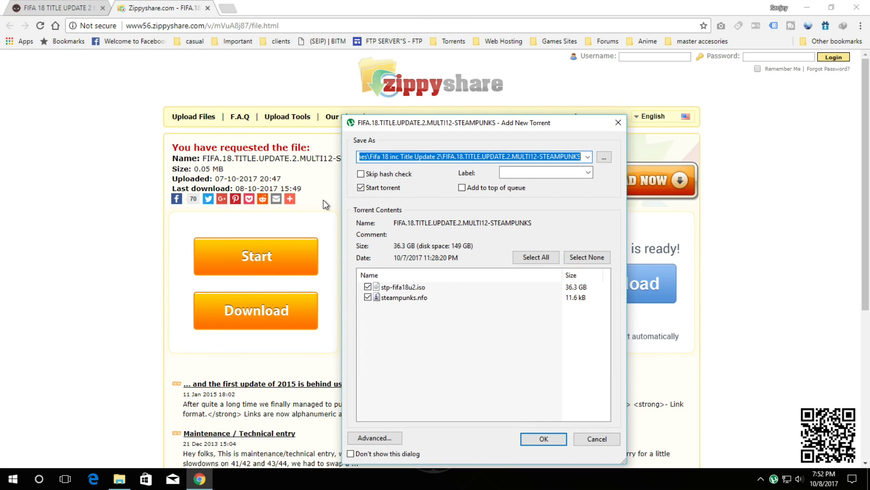
left_click_drag(436, 124, 388, 84)
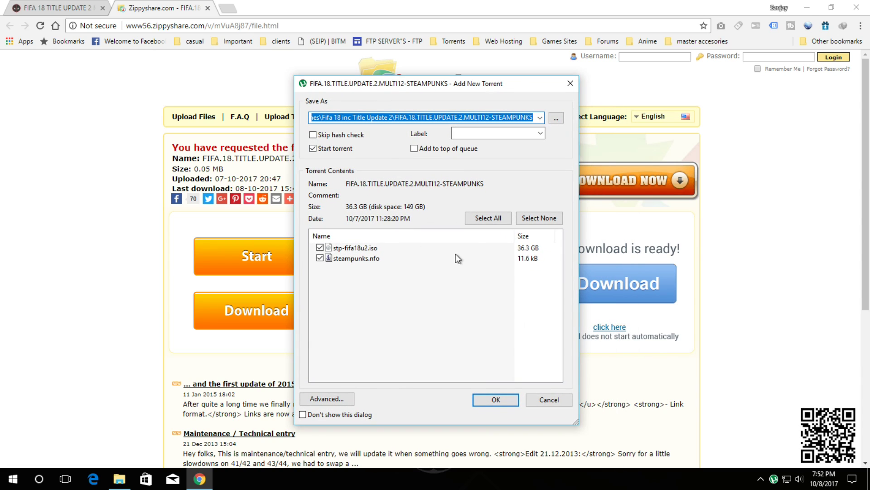
left_click(525, 248)
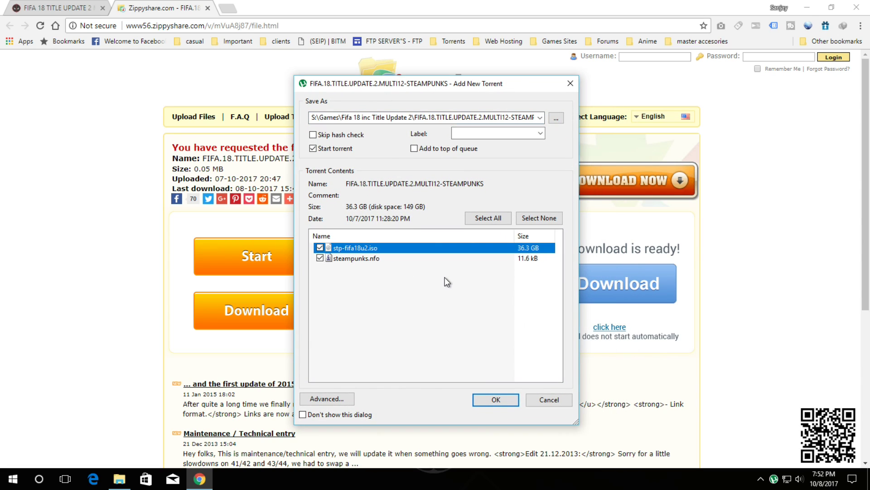
left_click(547, 398)
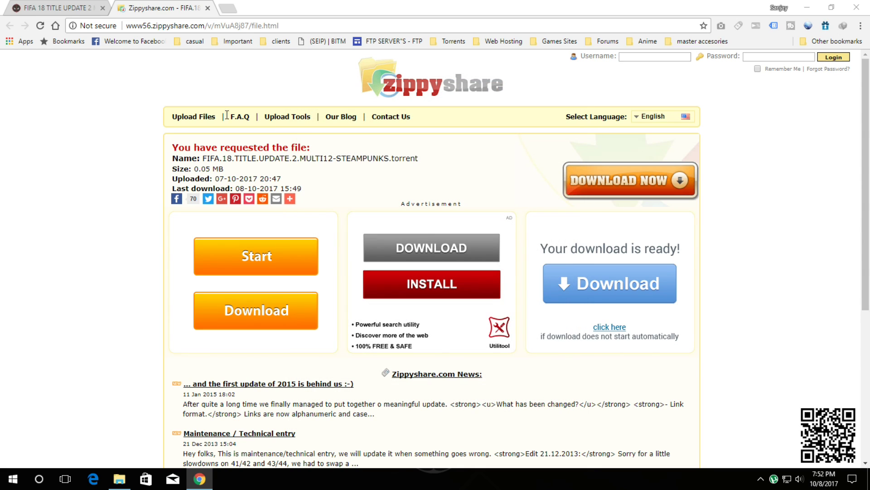
left_click(208, 8)
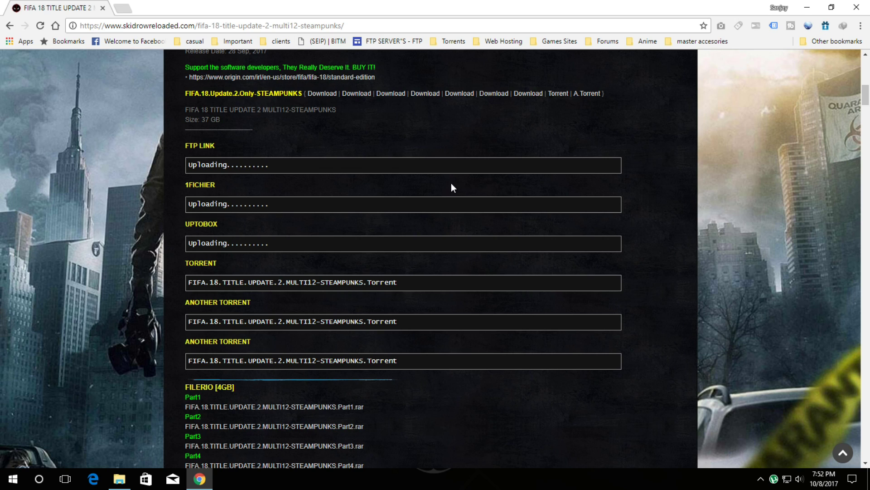
Step: Review the update and torrent download links on the FIFA 18 Title Update 2 page, and close the browser
scroll(501, 183, "up", 1)
scroll(500, 184, "down", 3)
scroll(500, 184, "up", 2)
scroll(456, 152, "up", 1)
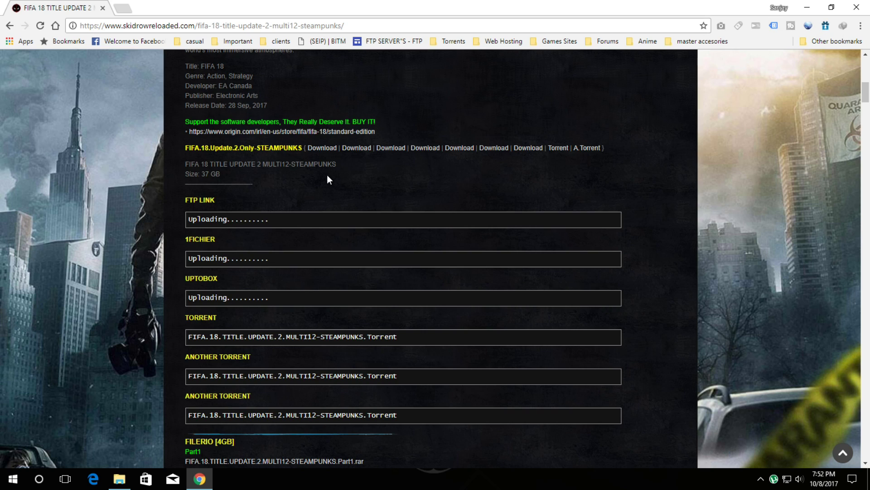
scroll(327, 175, "down", 5)
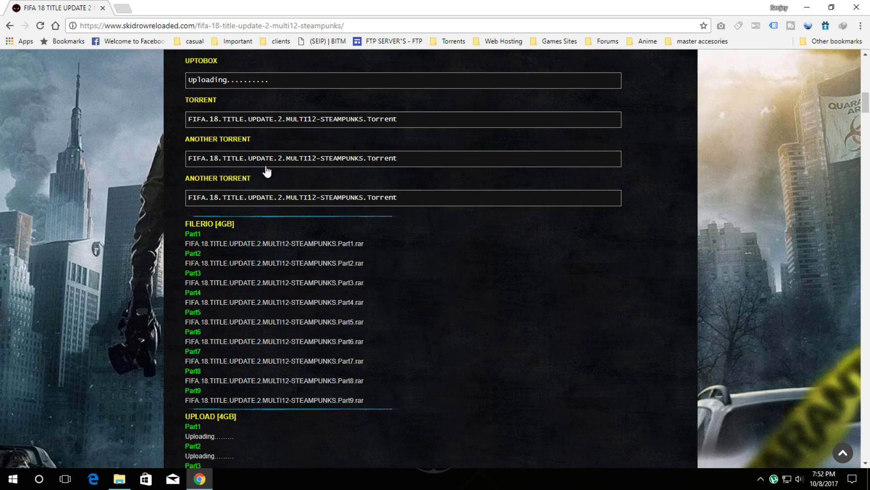
left_click(858, 6)
Step: Switch to File Explorer and open the 3DMGAME-FIFA.18.Update.2.and.Crack-STEAMPUNKS folder inside Fifa 18 inc Title Update 2
left_click(122, 478)
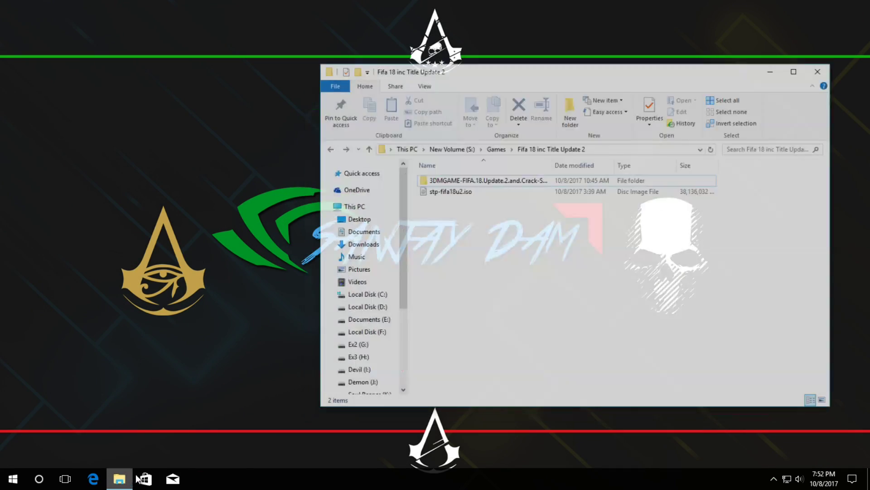
left_click_drag(595, 66, 488, 31)
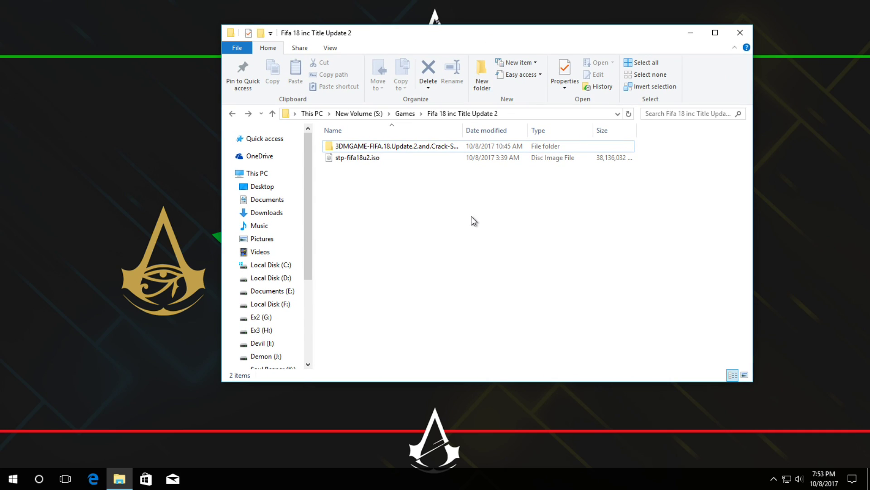
left_click(349, 147)
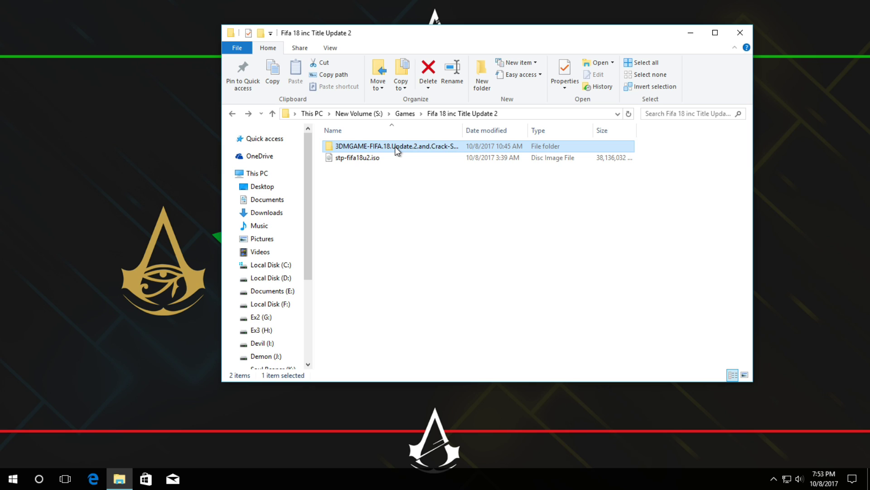
double_click(410, 146)
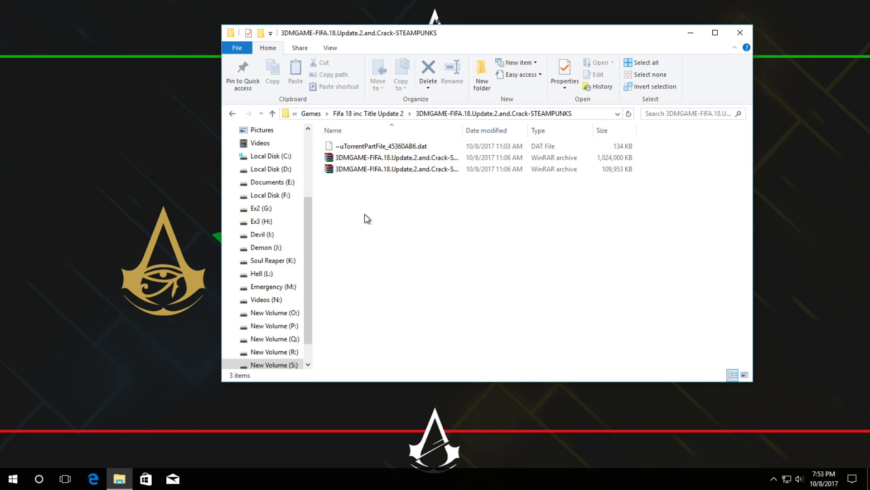
Step: Extract the first 3DMGAME-FIFA.18.Update.2.and.Crack WinRAR archive into the current folder
mouse_move(446, 184)
left_mouse_down()
mouse_move(390, 159)
mouse_move(431, 185)
mouse_move(404, 190)
mouse_move(420, 149)
mouse_move(417, 164)
mouse_move(456, 179)
left_mouse_up()
left_click_drag(399, 197, 389, 159)
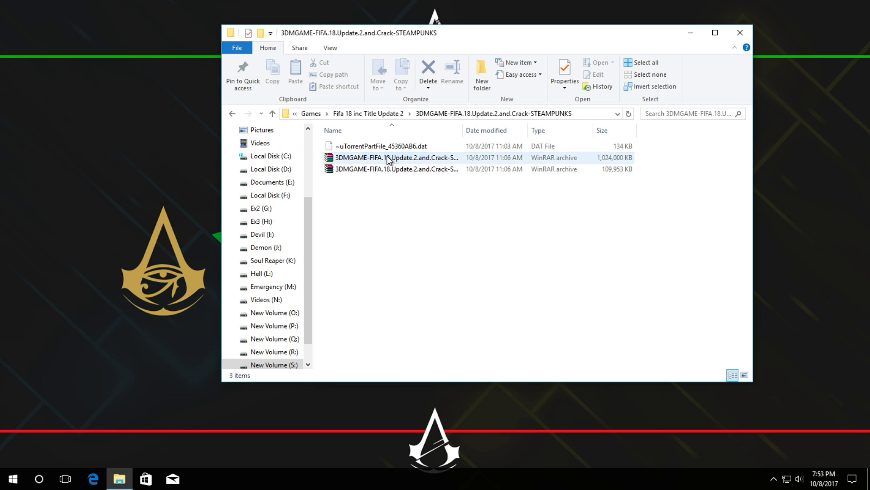
right_click(389, 159)
left_click(473, 213)
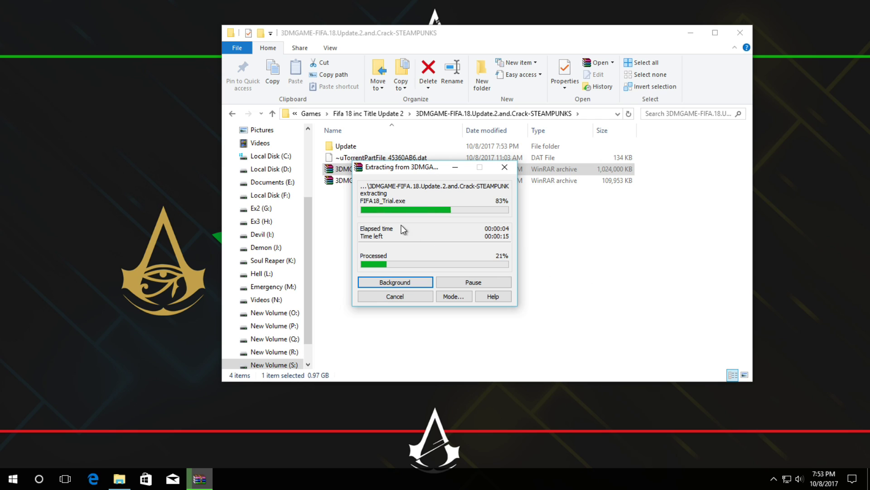
left_click_drag(403, 167, 540, 145)
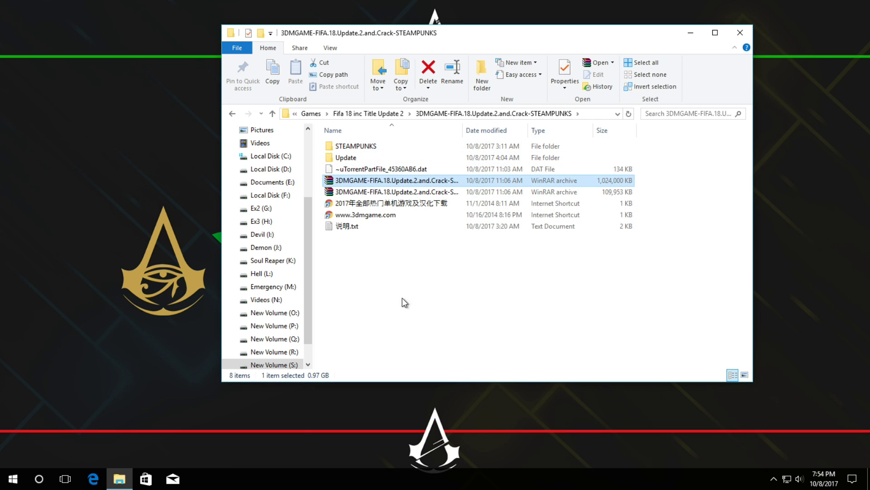
left_click_drag(565, 297, 488, 278)
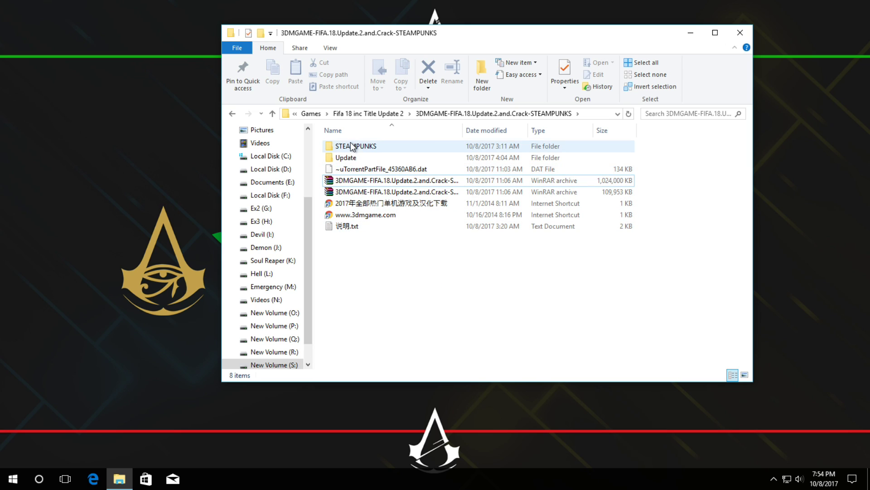
Step: Examine the contents of the extracted Update and STEAMPUNKS folders, and return to the Fifa 18 inc Title Update 2 folder
double_click(345, 157)
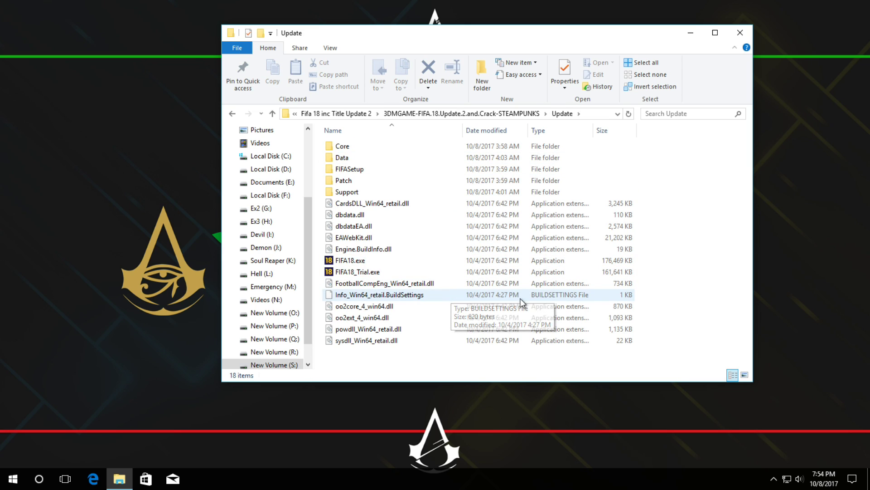
left_click_drag(686, 351, 697, 251)
left_click(272, 113)
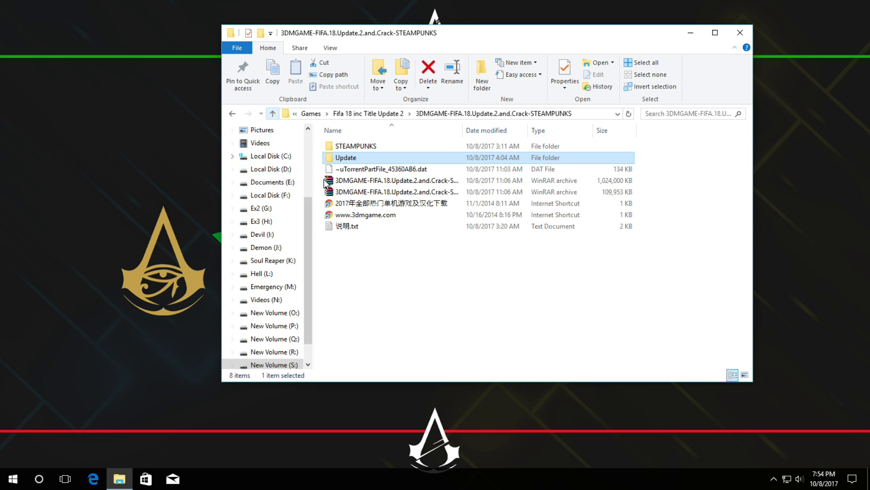
double_click(386, 146)
left_click_drag(455, 257, 495, 298)
left_click(273, 113)
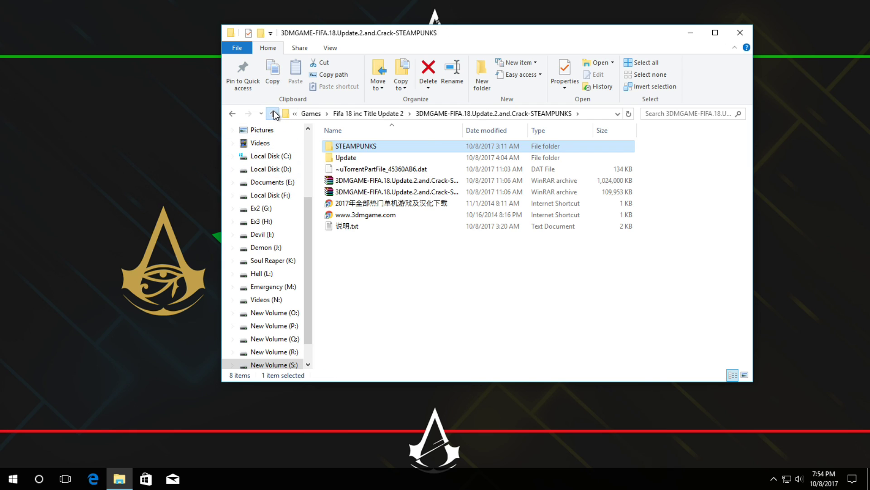
left_click(273, 113)
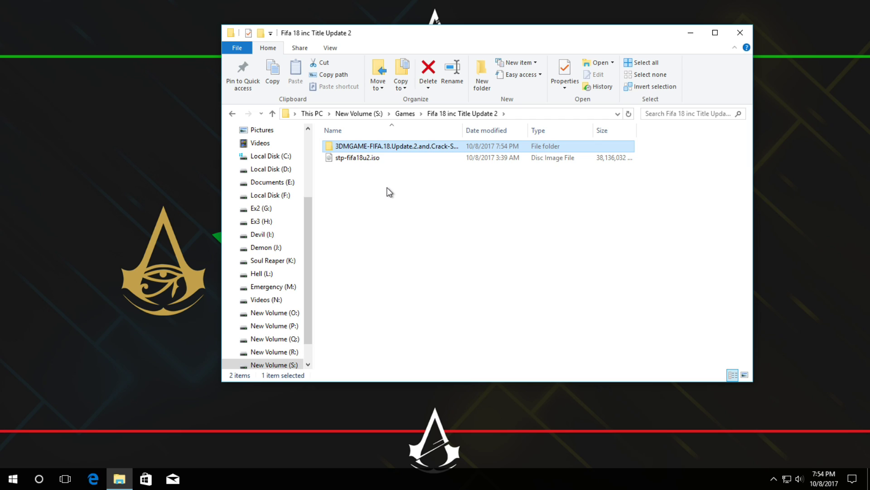
Step: Check the size of stp-fifa18u2.iso in its file properties and close them
left_click(361, 183)
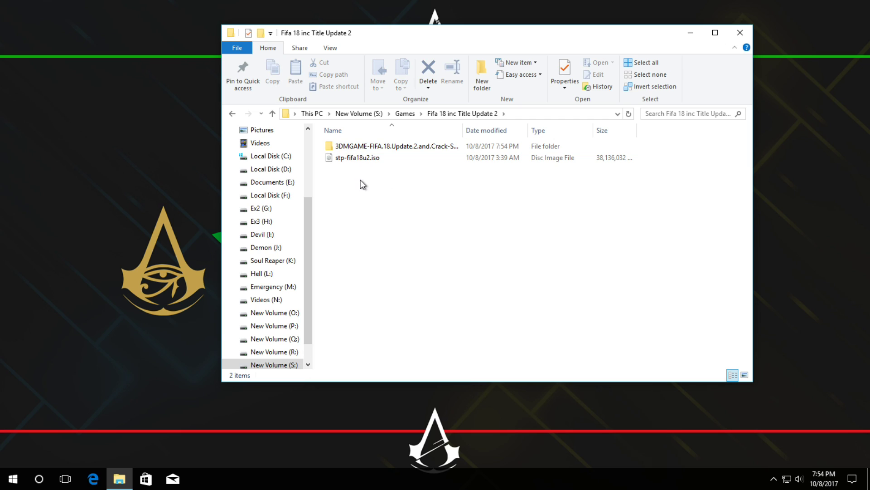
left_click(350, 157)
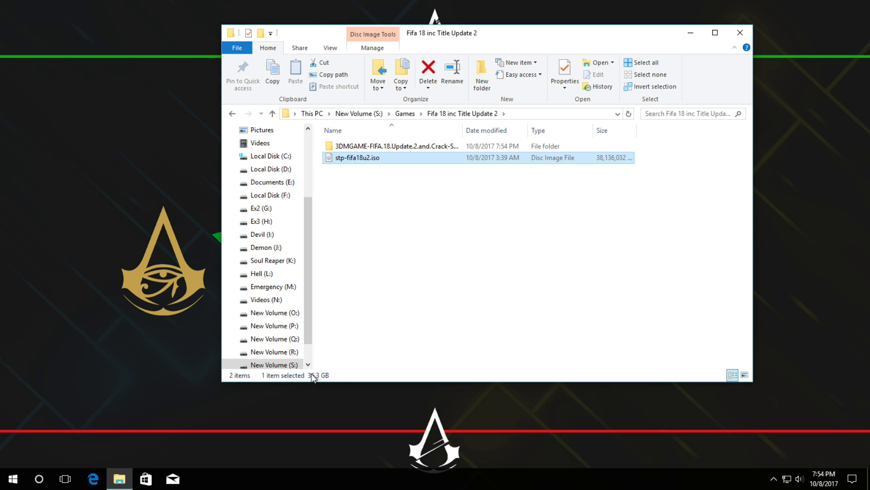
right_click(391, 158)
left_click(484, 453)
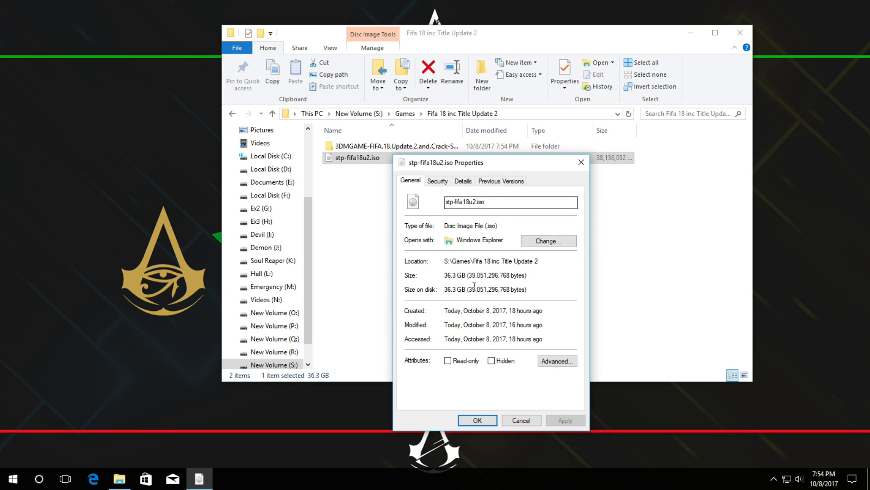
double_click(451, 276)
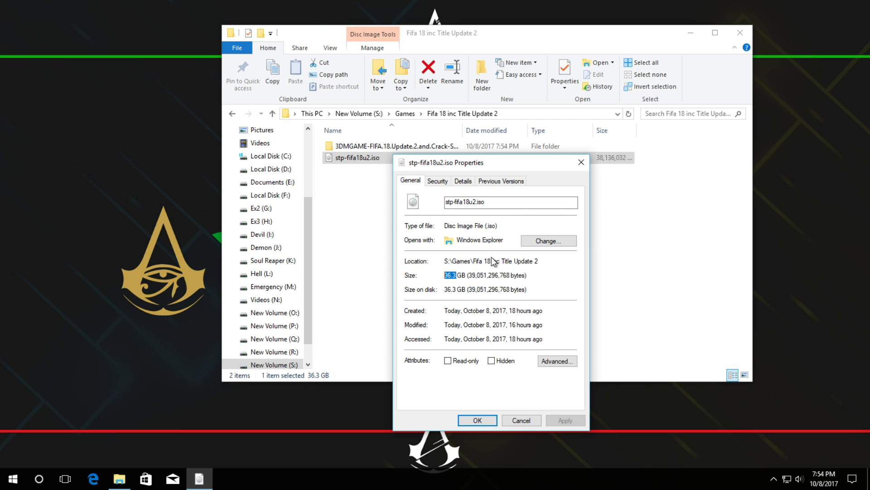
left_click(581, 162)
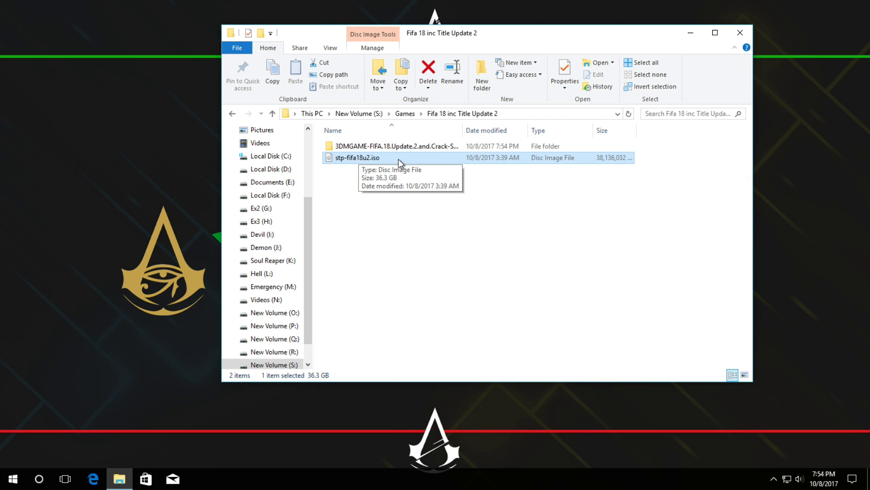
Step: Mount stp-fifa18u2.iso and launch stp-fifa18.exe from the mounted drive, minimizing the File Explorer window
right_click(384, 157)
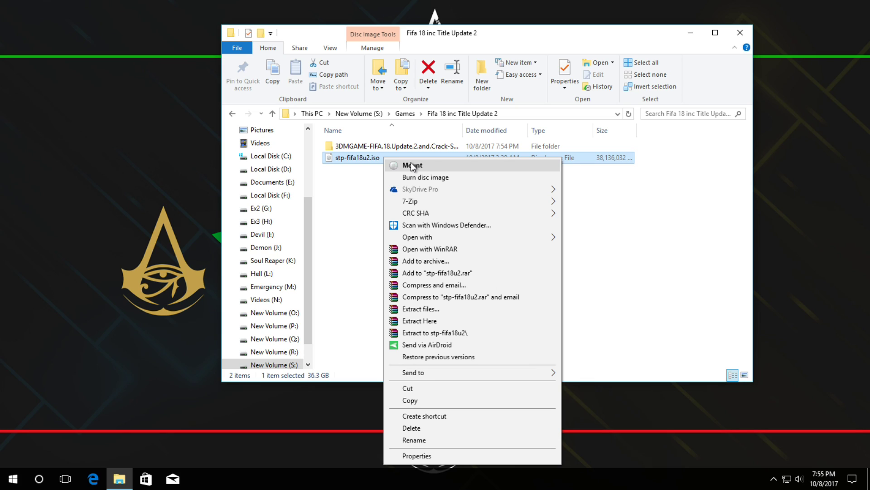
left_click(455, 165)
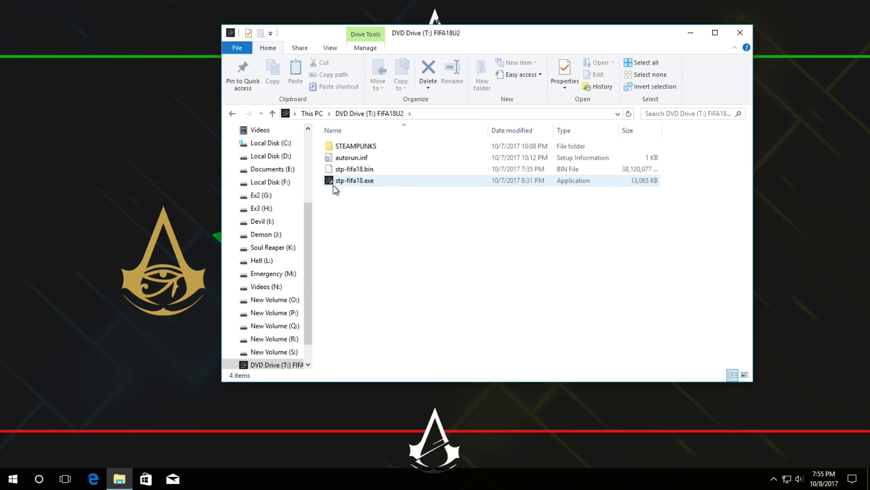
right_click(371, 181)
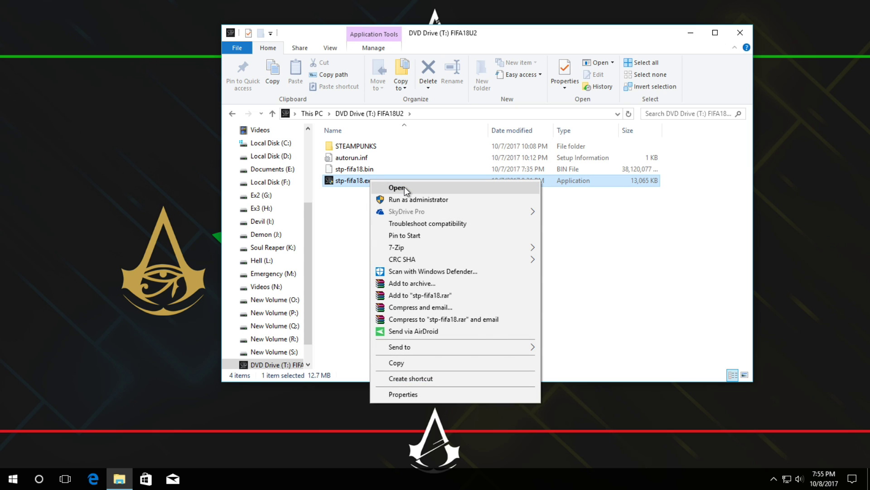
left_click(404, 187)
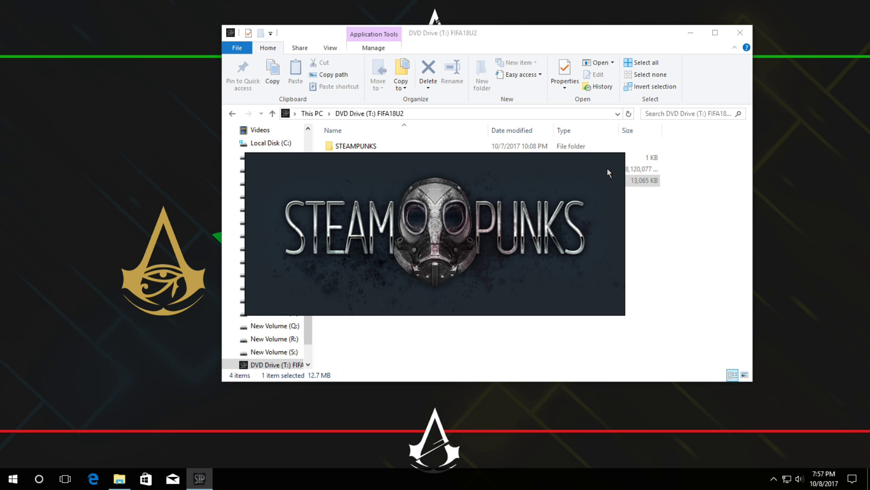
left_click(691, 33)
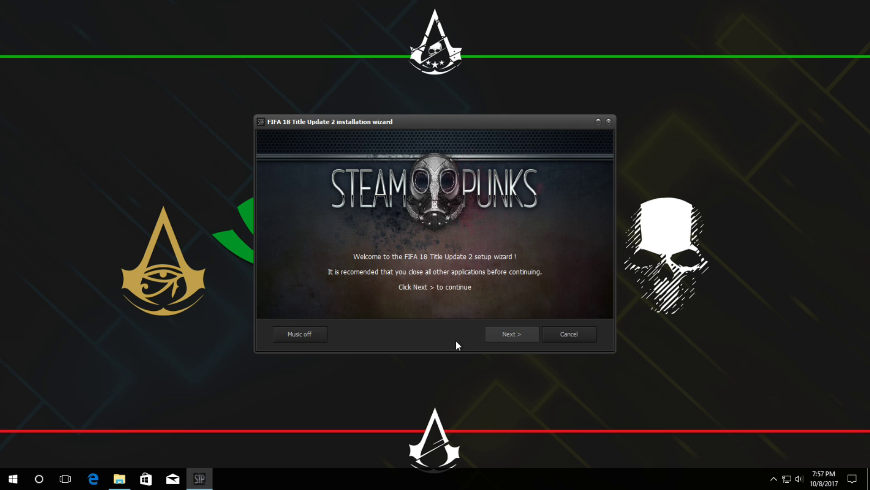
Step: Turn off the music in the FIFA 18 Title Update 2 installation wizard and proceed to the install folder settings
left_click(326, 336)
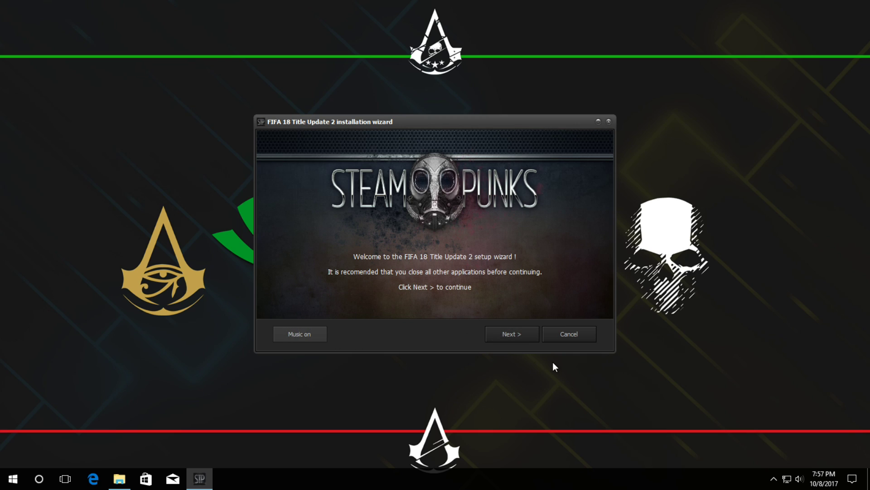
left_click(517, 338)
left_click_drag(472, 126, 476, 123)
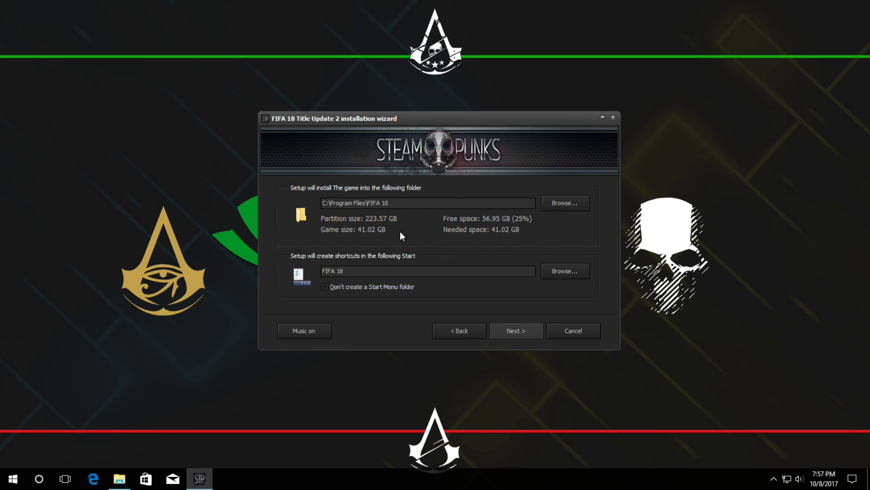
Step: Set the game's install folder to C:\Installed\FIFA 18 and proceed to the additional components
left_click(556, 208)
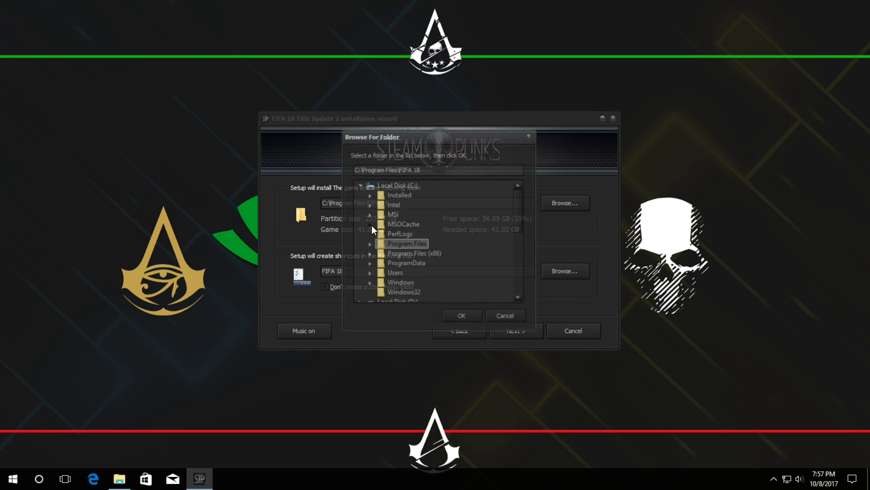
left_click(399, 194)
left_click(462, 317)
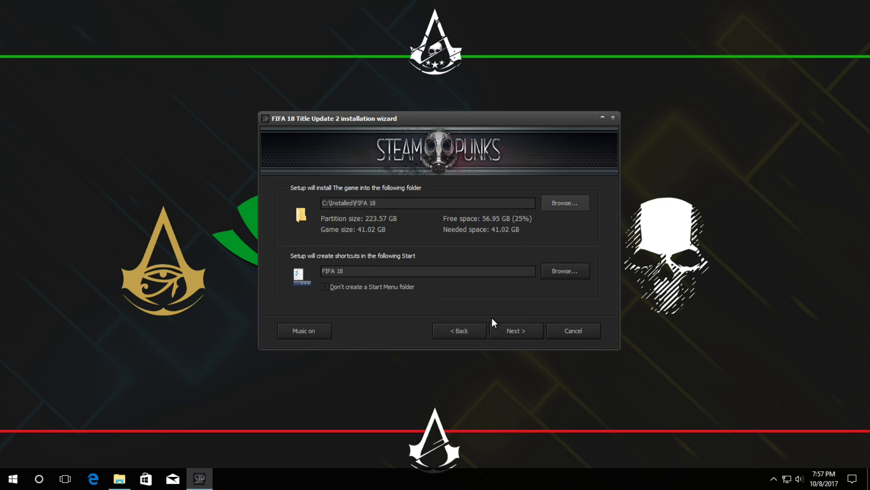
left_click(522, 333)
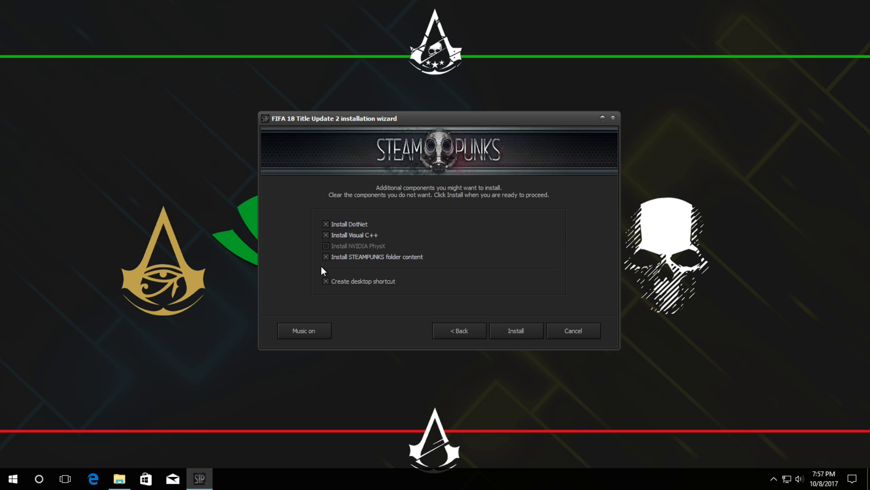
Step: Start the installation from the additional components page and exit the wizard once the installation is complete
left_click(325, 224)
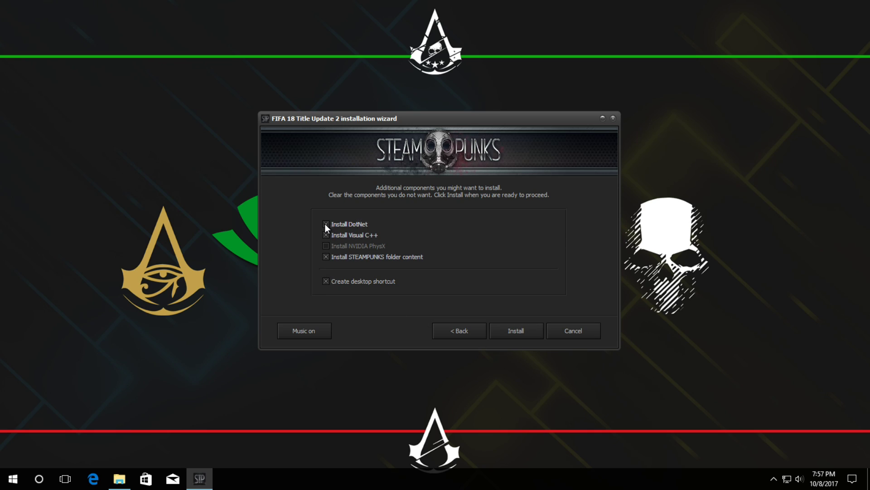
left_click(524, 335)
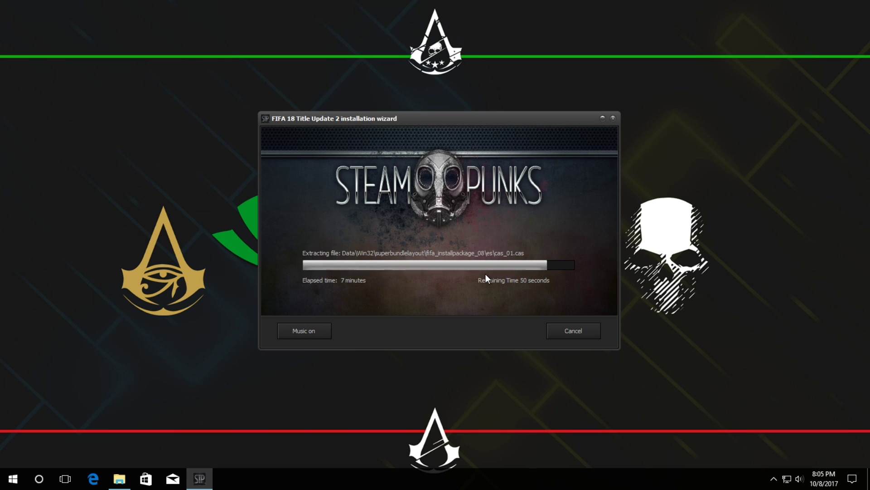
key("XF86AudioRaiseVolume")
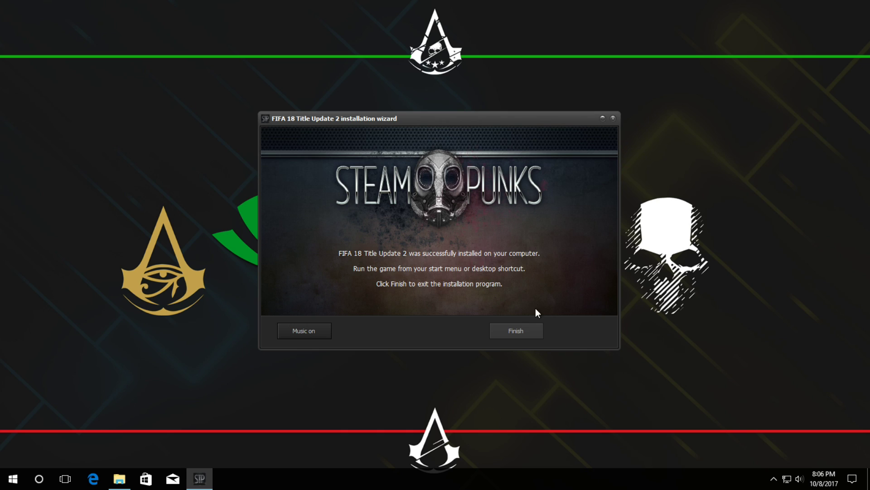
left_click(523, 330)
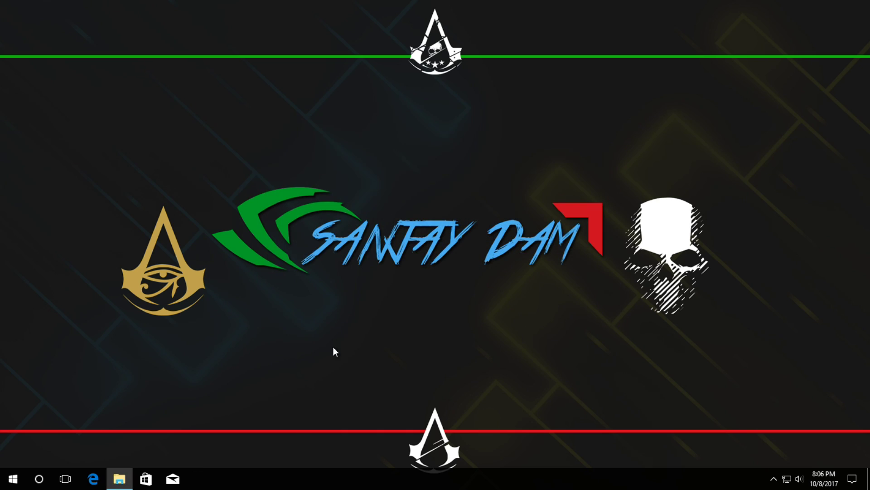
Step: Reopen the File Explorer window and copy the entire contents of the STEAMPUNKS folder on DVD Drive (T:) FIFA18U2
left_click(129, 474)
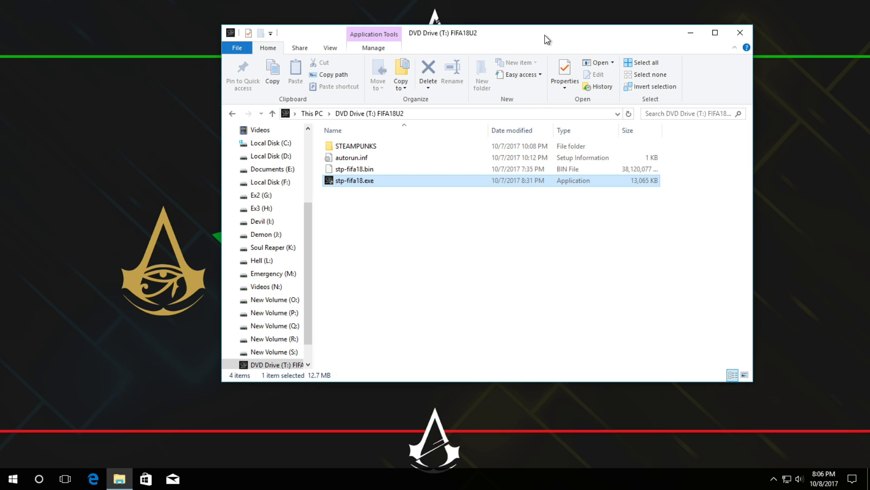
left_click_drag(548, 39, 567, 32)
left_click(475, 233)
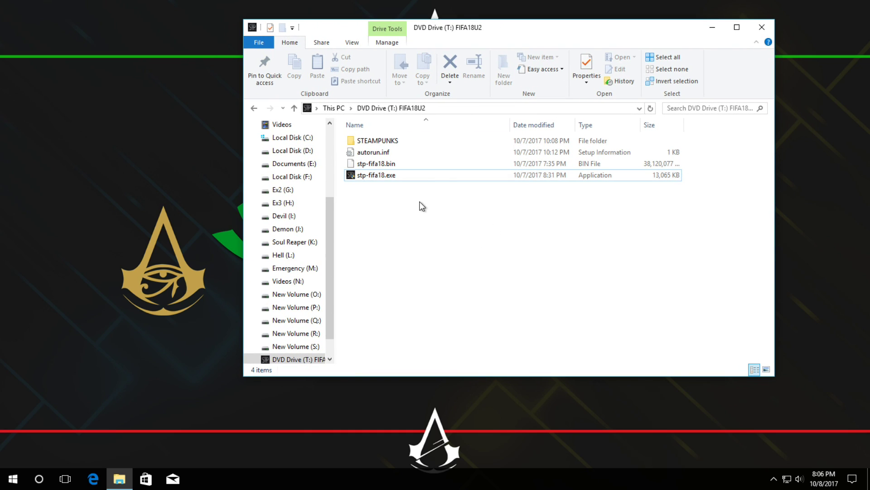
left_click(397, 141)
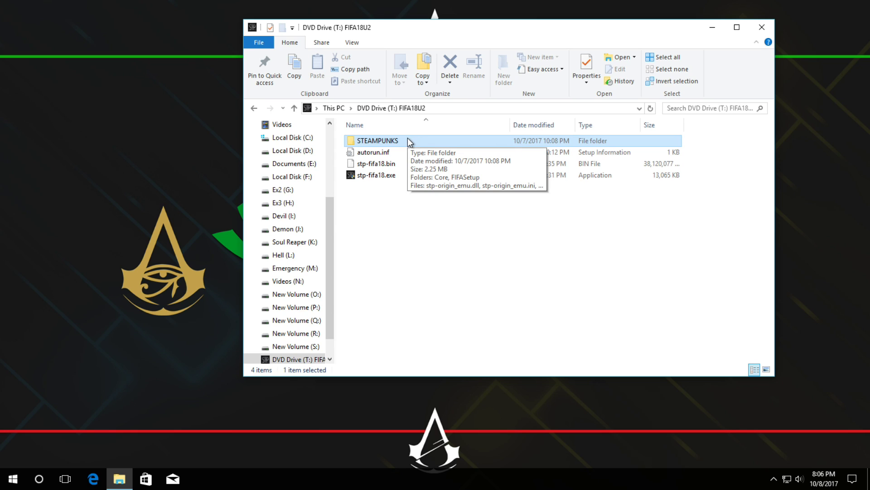
double_click(407, 141)
left_click_drag(447, 241, 361, 144)
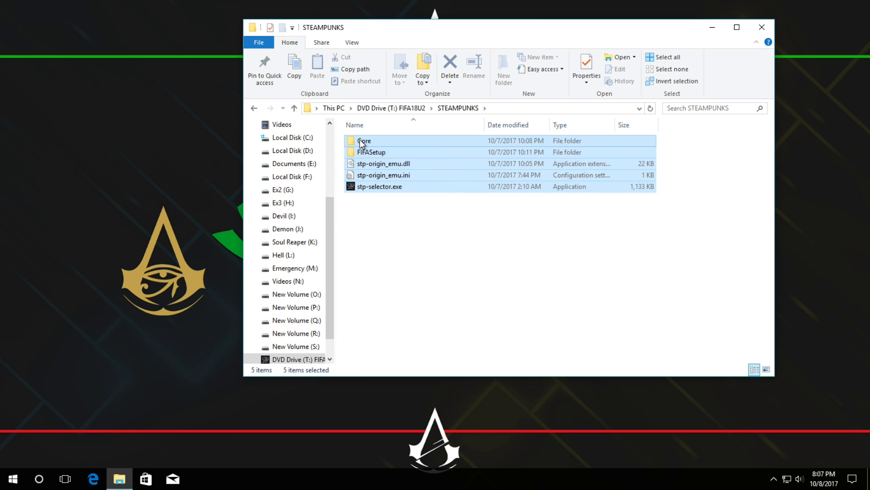
right_click(361, 144)
left_click(385, 309)
Step: Go to C:\Installed, check the size of the FIFA 18 folder in its properties and close them
scroll(290, 213, "up", 1)
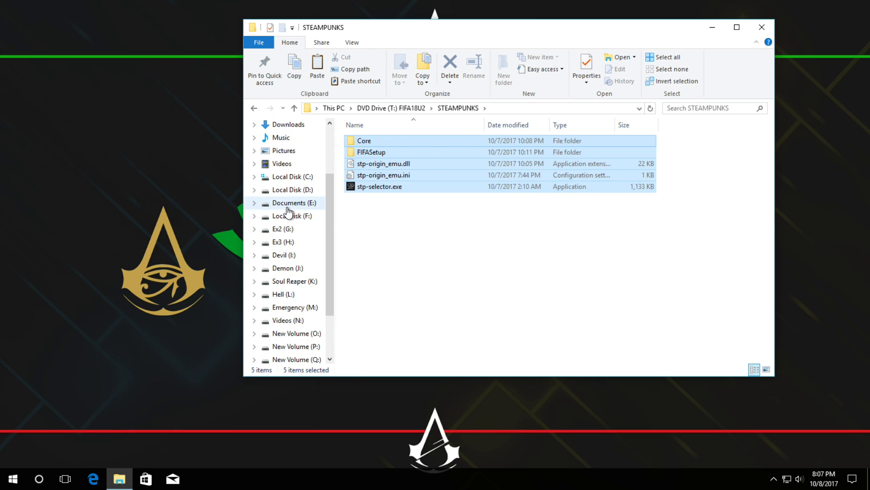
left_click(294, 177)
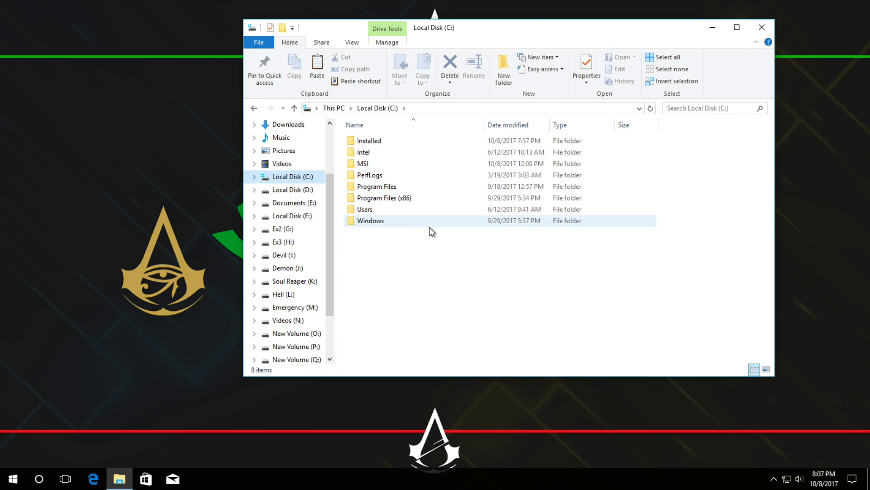
double_click(414, 142)
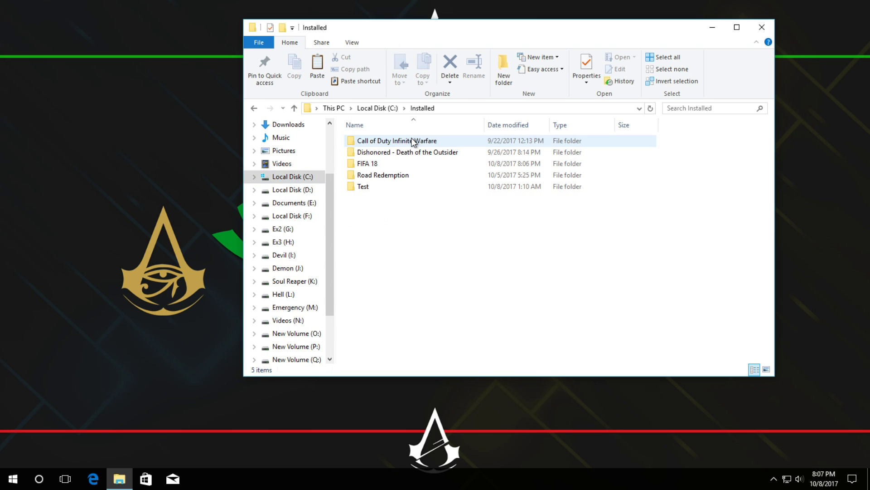
left_click(370, 166)
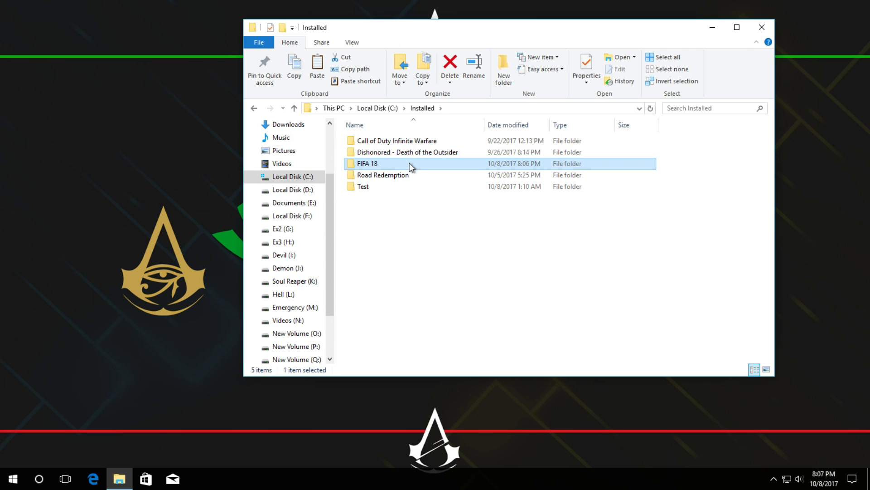
right_click(385, 163)
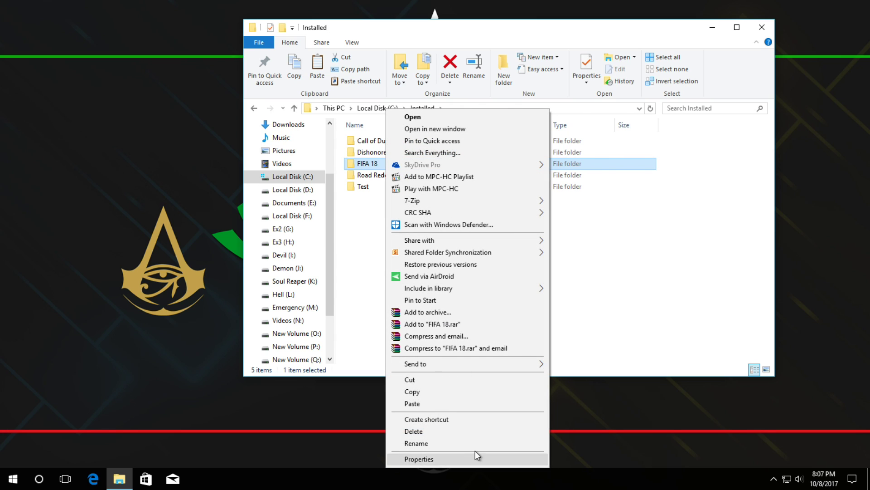
left_click(487, 459)
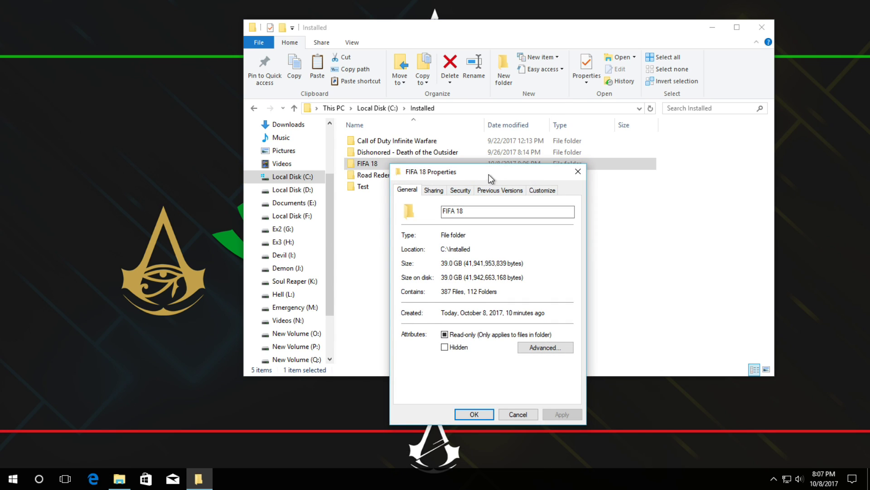
left_click_drag(489, 174, 532, 145)
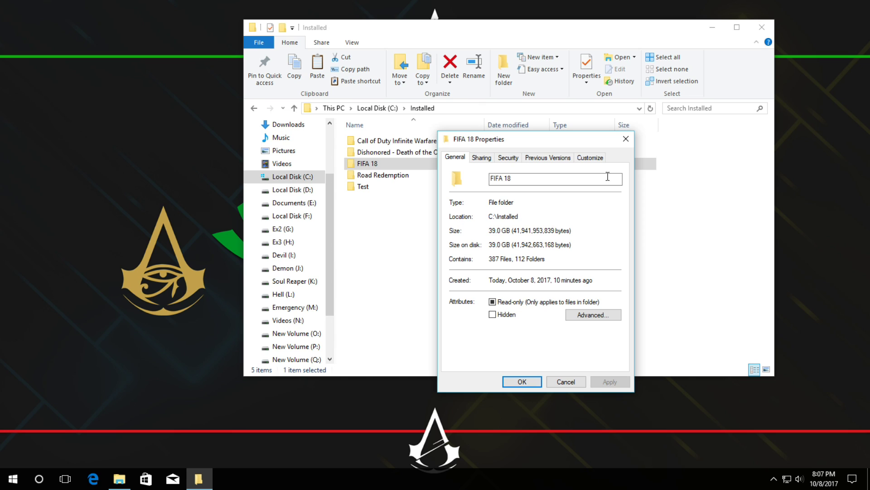
left_click(625, 140)
Step: Paste the copied STEAMPUNKS files into C:\Installed\FIFA 18, replacing the files with the same names
double_click(398, 164)
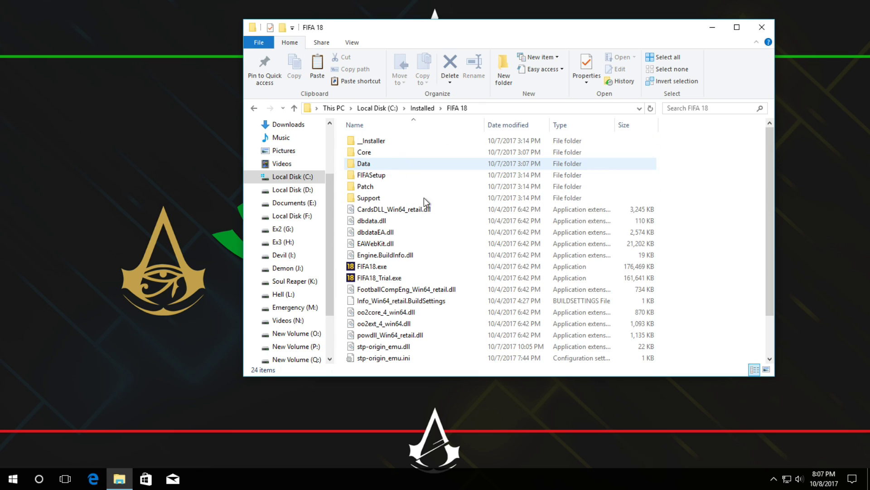
right_click(680, 157)
left_click(700, 229)
left_click(455, 156)
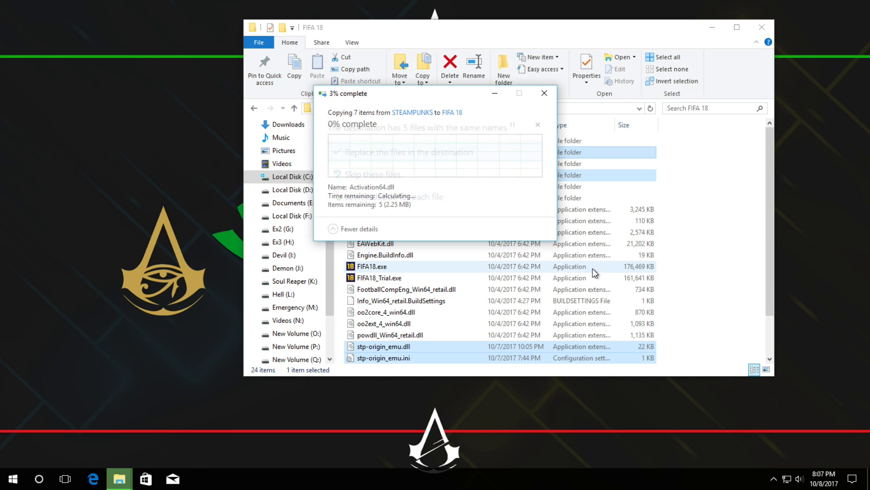
right_click(693, 210)
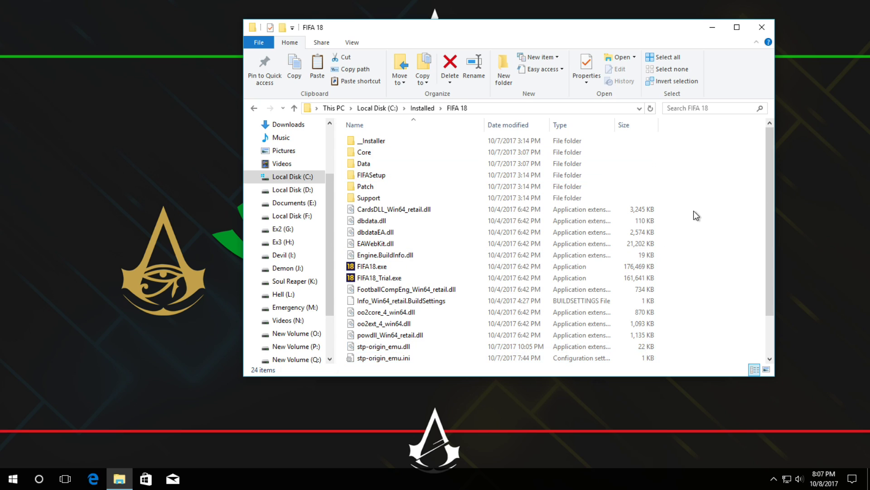
left_click(717, 253)
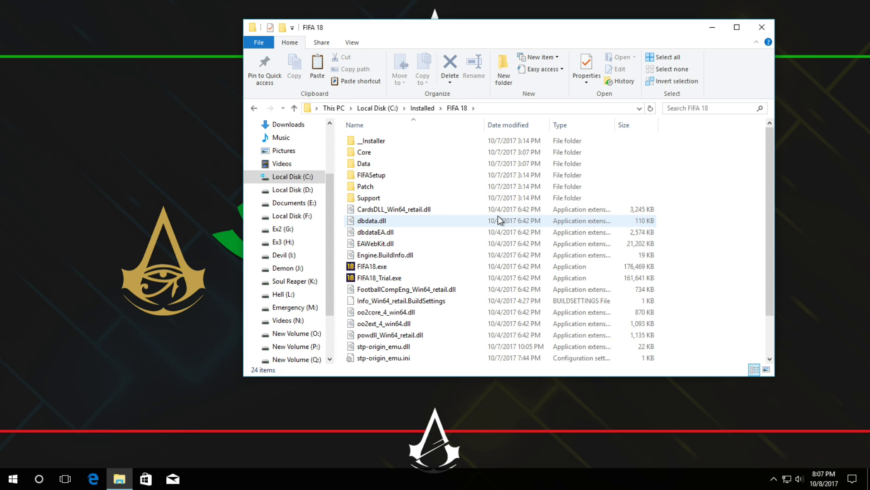
Step: Launch fifaconfig.exe from the FIFASetup subfolder of the FIFA 18 installation
scroll(535, 256, "down", 2)
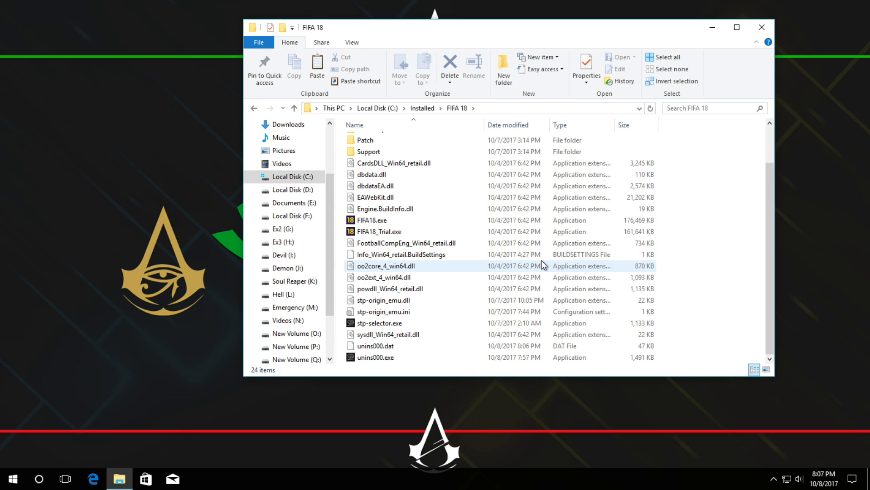
scroll(543, 251, "up", 2)
double_click(436, 175)
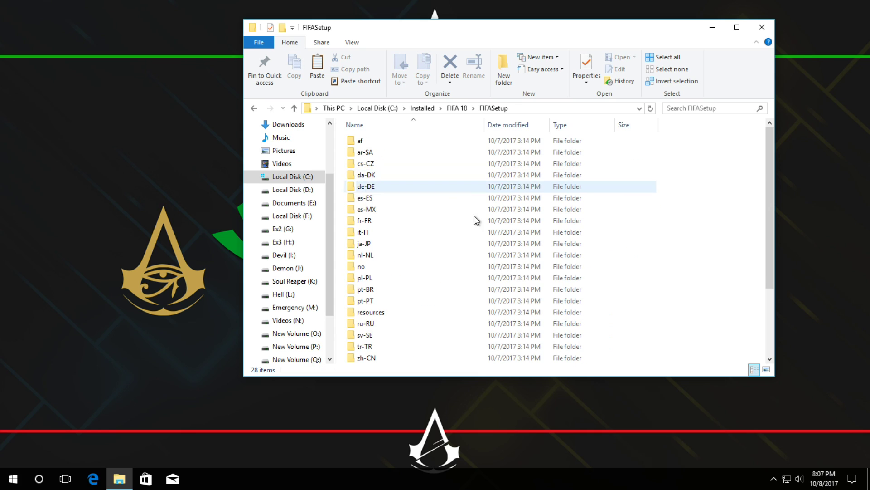
scroll(539, 268, "down", 3)
left_click(377, 312)
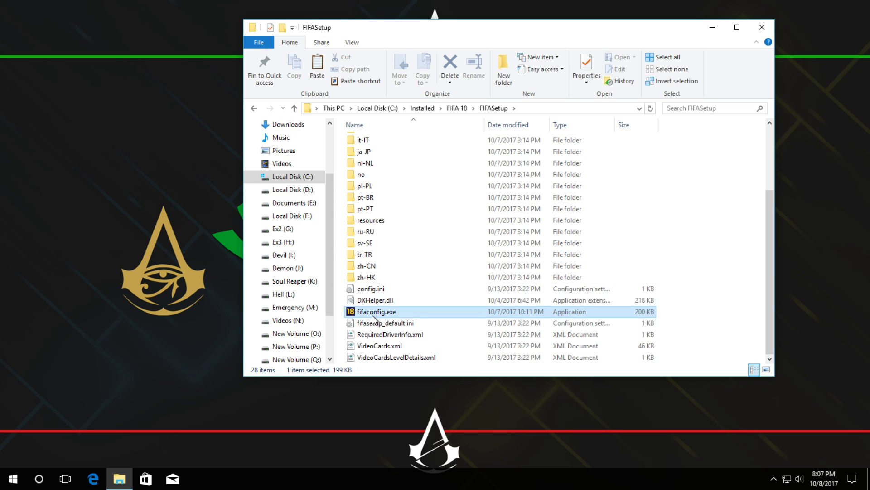
right_click(414, 316)
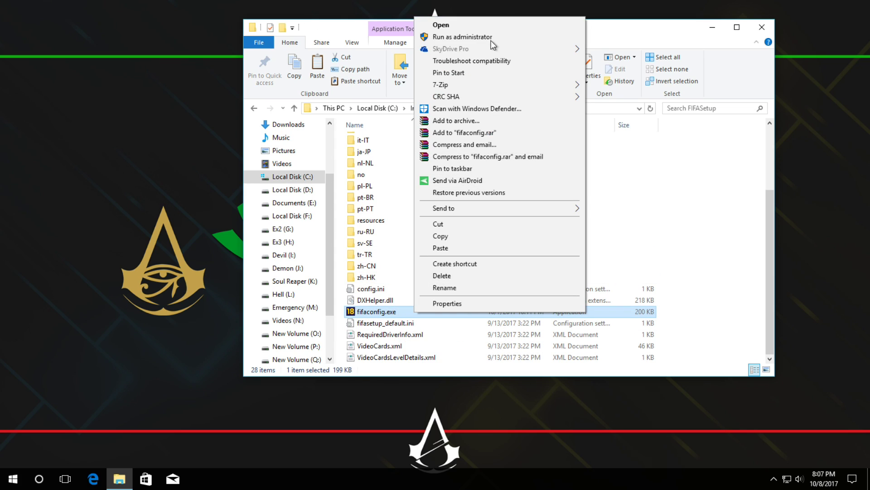
left_click(498, 25)
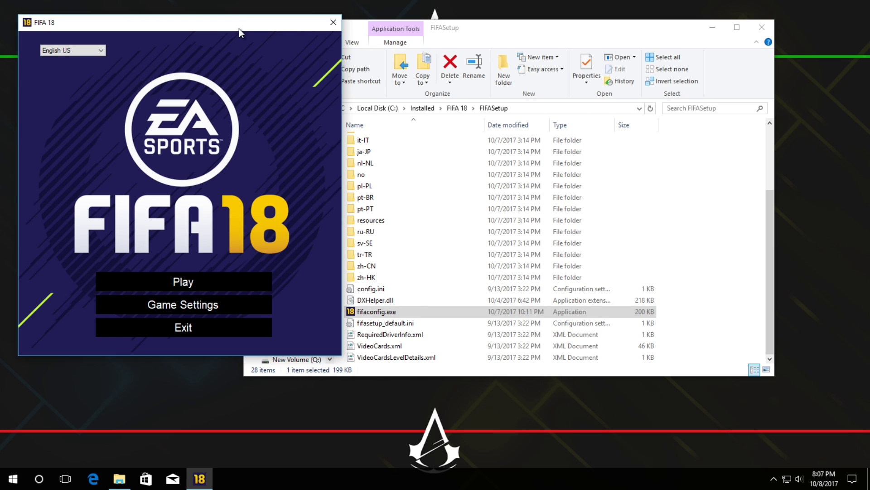
Step: Review the display configuration in the FIFA 18 launcher's game settings, cancel them and exit the launcher
left_click_drag(238, 28, 533, 48)
left_click(518, 322)
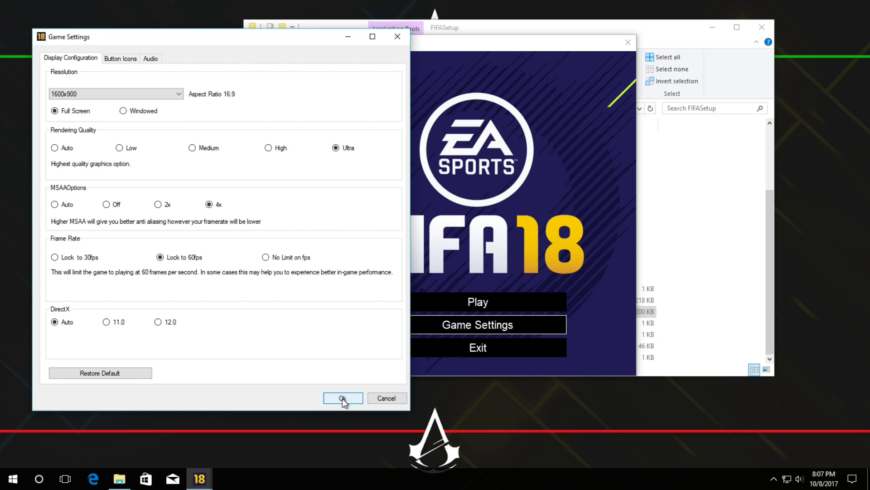
left_click(376, 398)
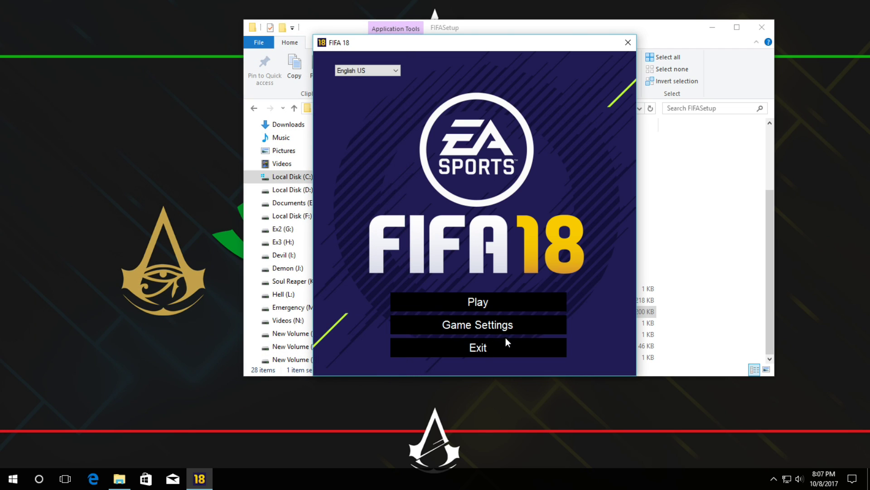
left_click(505, 342)
Step: Return to the FIFA 18 folder, run stp-selector.exe, look through the available game languages and exit the selector
left_click(294, 109)
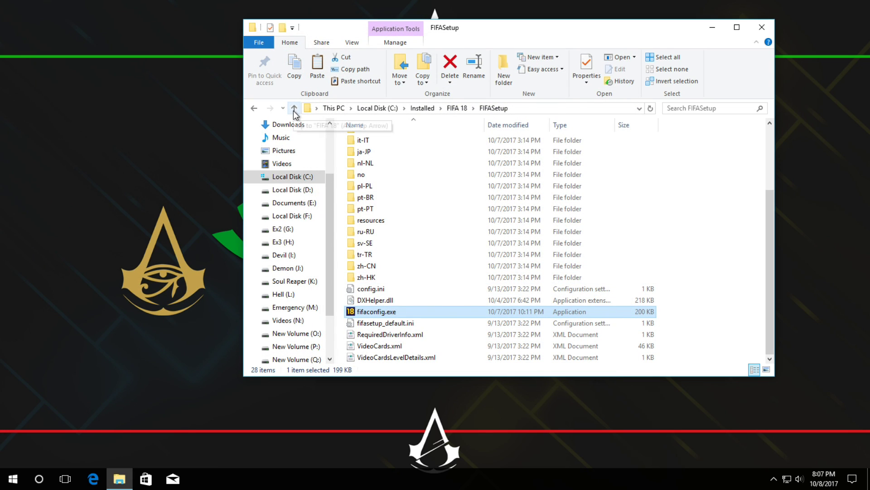
scroll(502, 277, "down", 1)
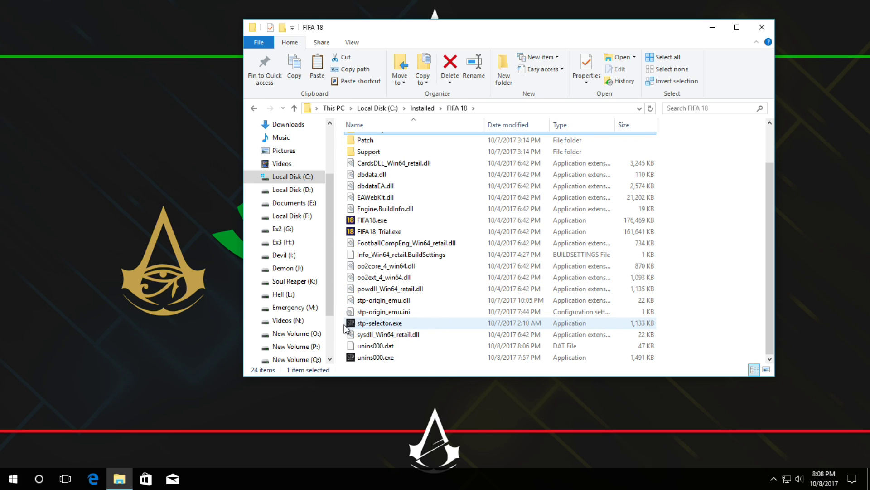
double_click(405, 323)
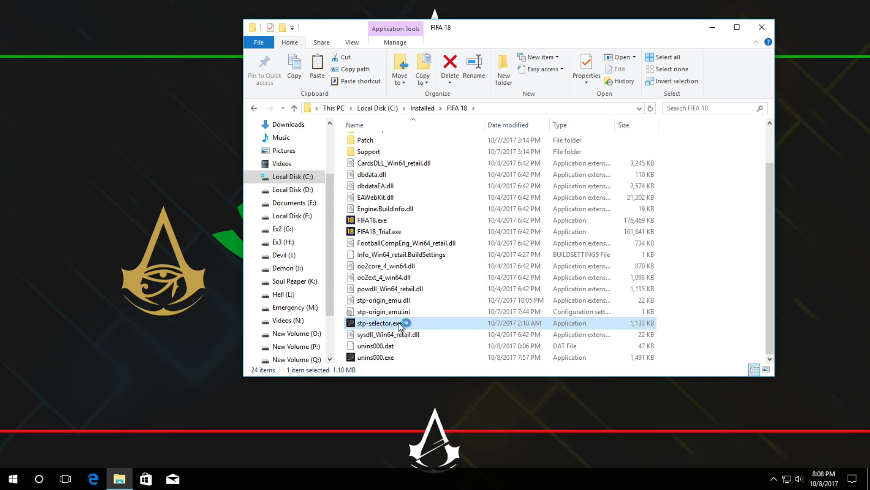
left_click(508, 297)
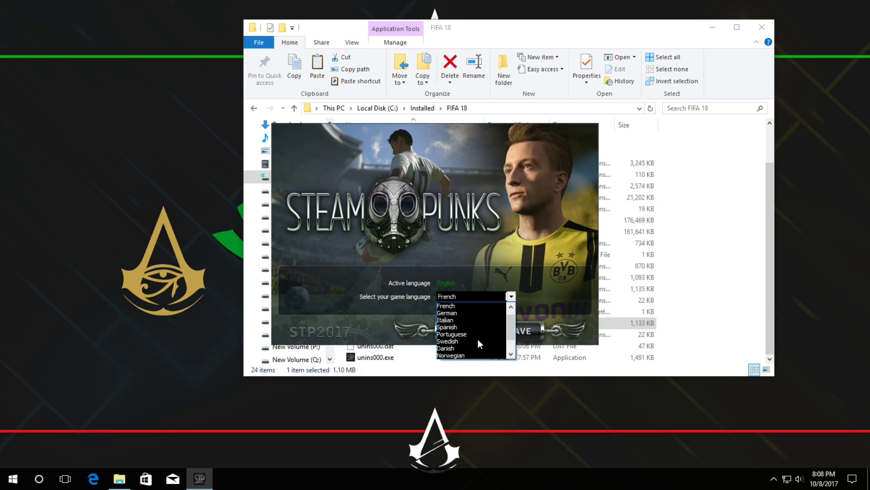
scroll(466, 333, "down", 2)
scroll(460, 349, "up", 3)
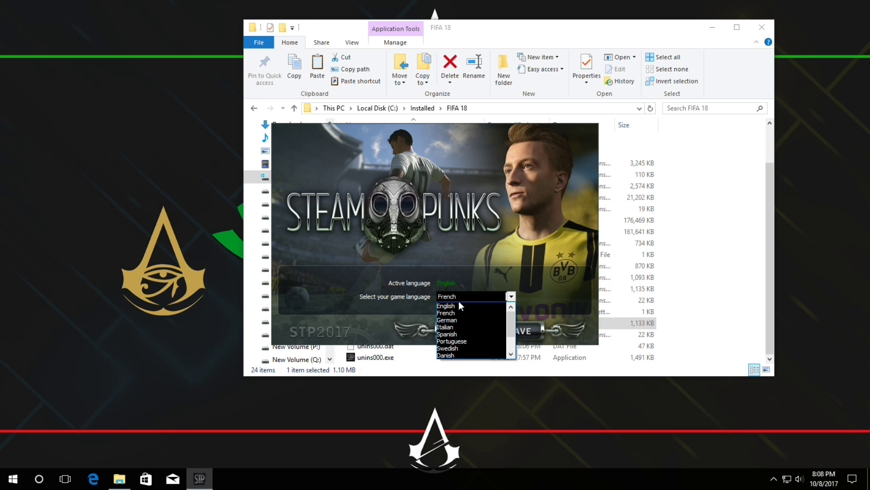
scroll(464, 314, "down", 2)
scroll(470, 328, "up", 2)
left_click(480, 327)
left_click(469, 329)
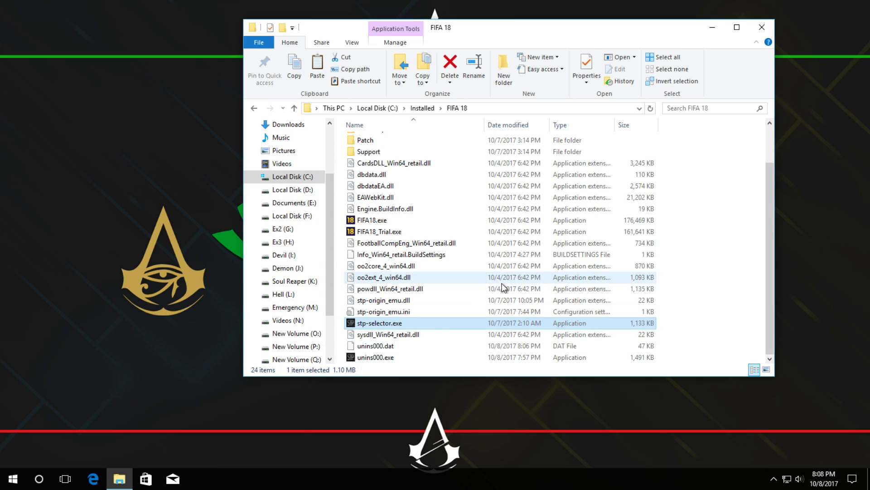
Step: Launch the game from FIFA18.exe in the C:\Installed\FIFA 18 folder
scroll(502, 287, "up", 2)
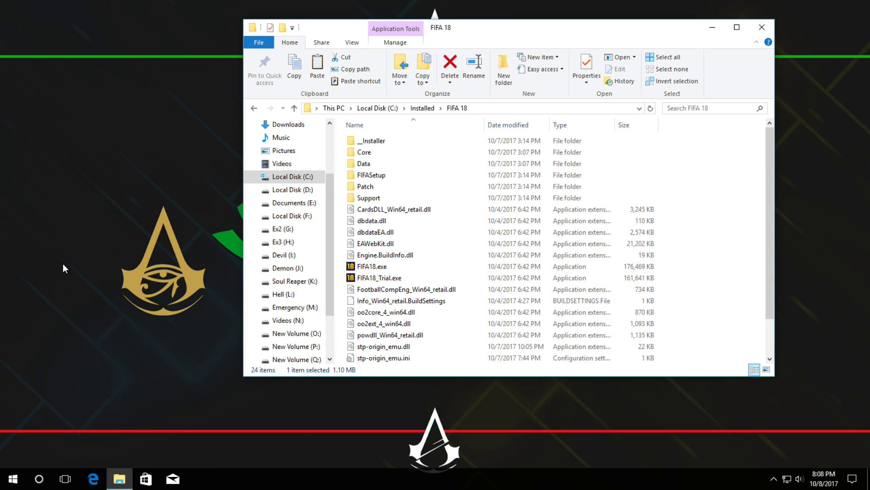
left_click(376, 269)
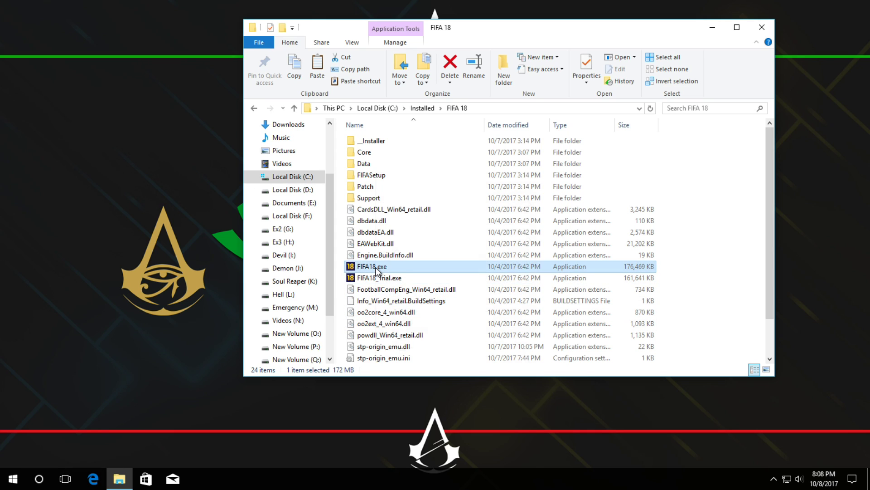
right_click(376, 270)
left_click(440, 181)
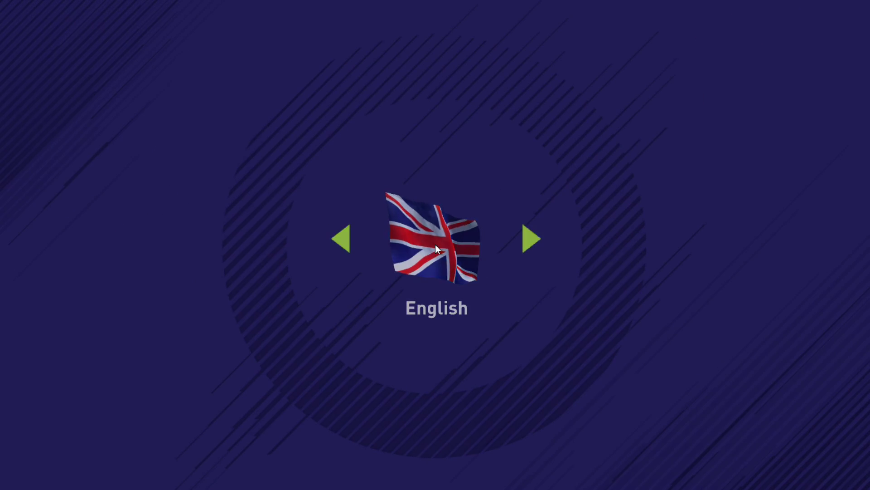
Step: Choose English as the game language, continue past the title screen and dismiss the EA servers notice to reach the main menu
left_click(436, 245)
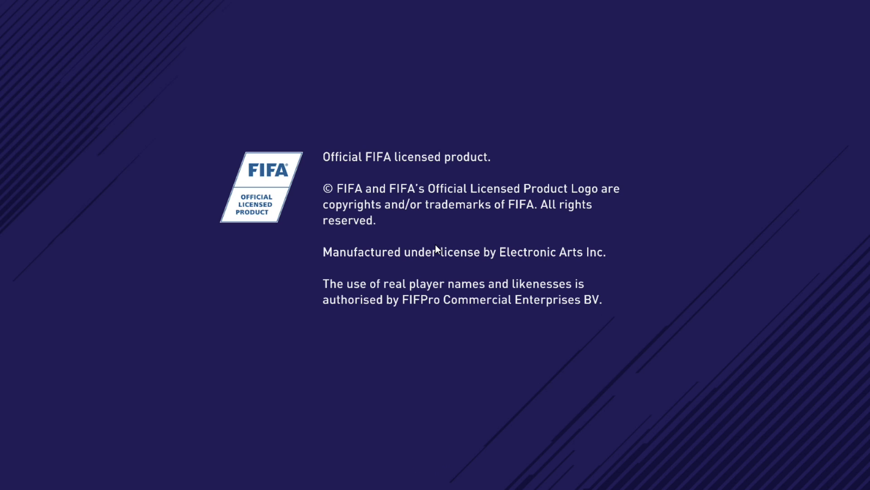
key("Return")
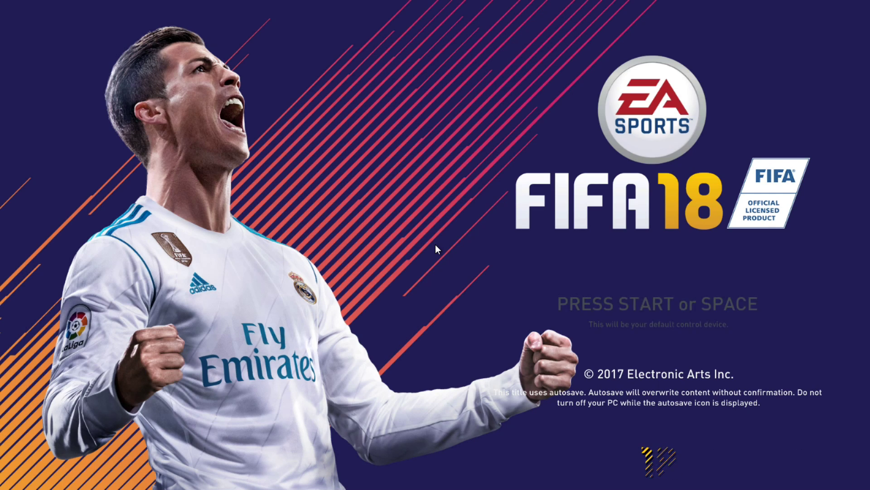
key("space")
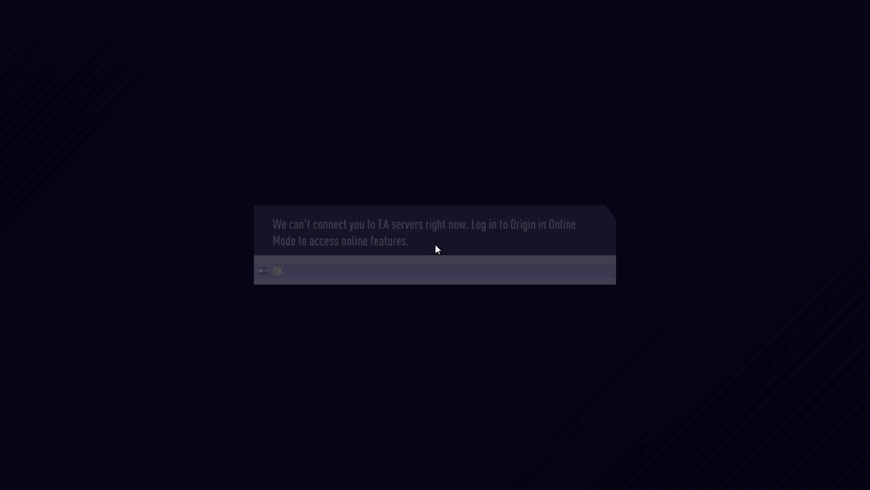
key("Return")
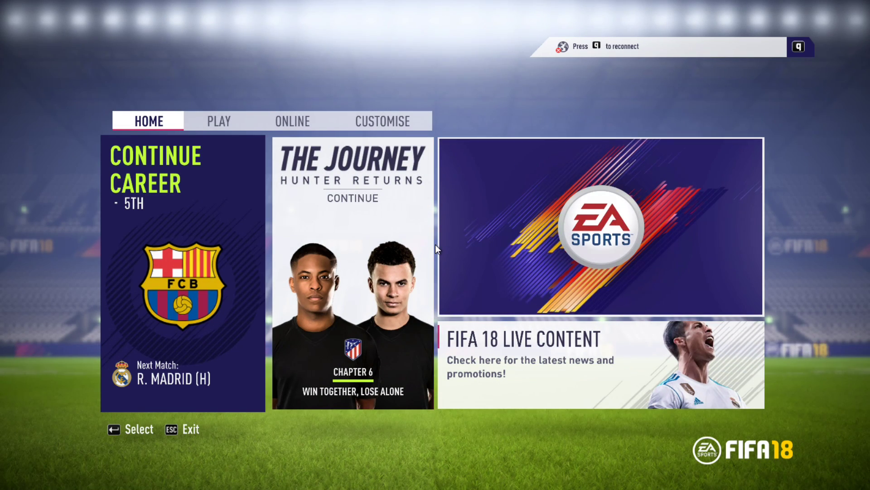
Step: Look through the Home, Play, Online and Customise sections of the FIFA 18 main menu, ending in Play
key("Right")
key("Up")
key("Right")
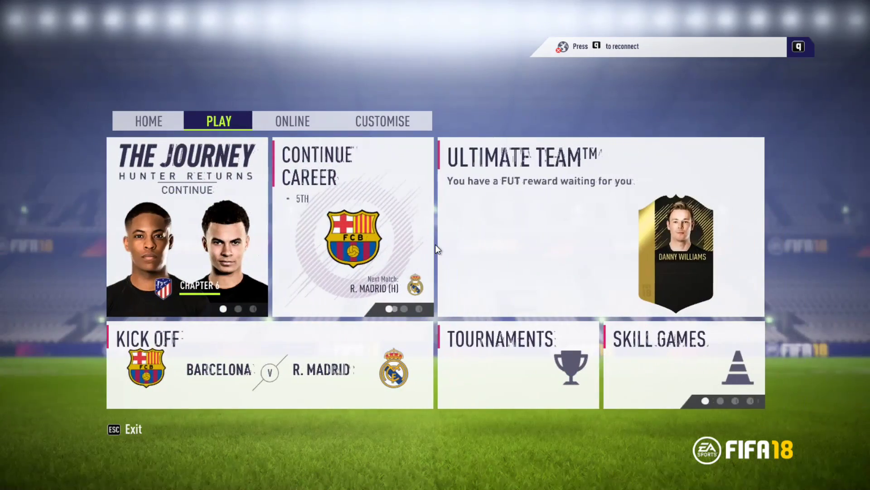
key("Down")
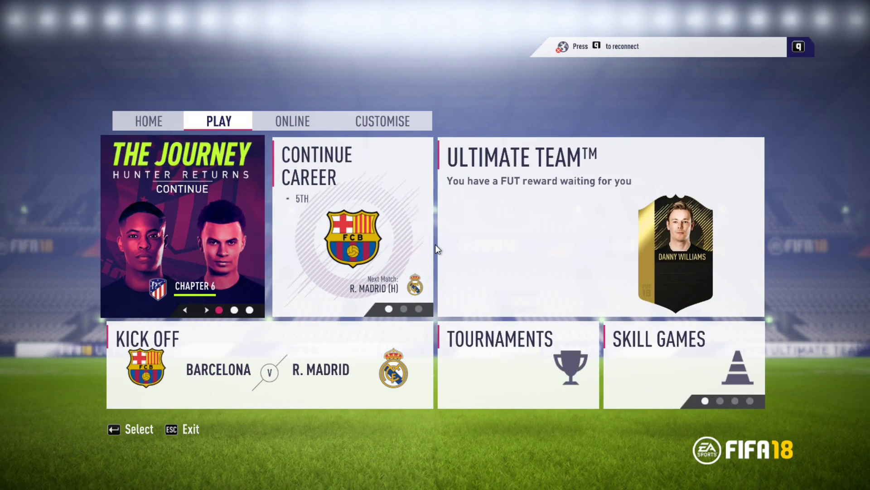
key("Up")
key("Left")
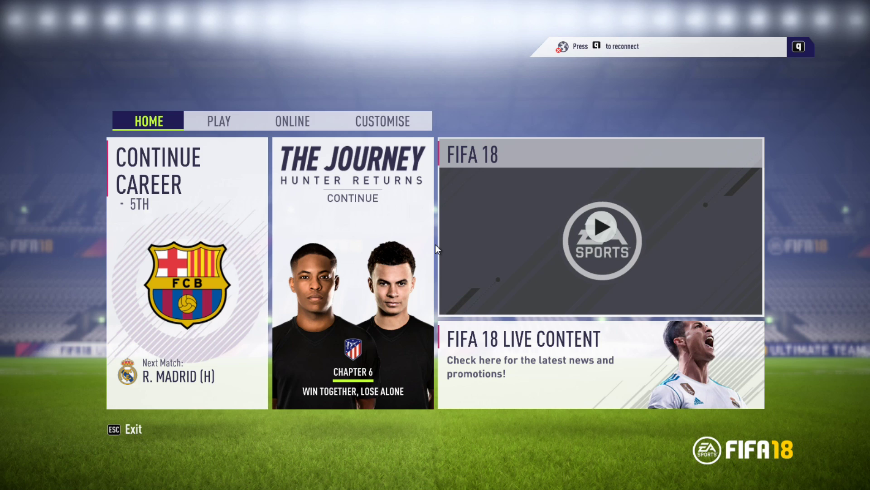
key("Down")
key("Up")
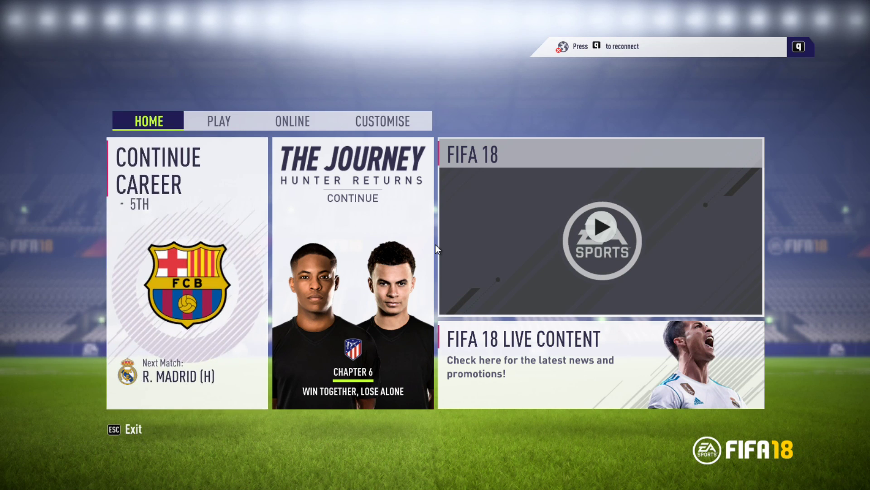
key("Right")
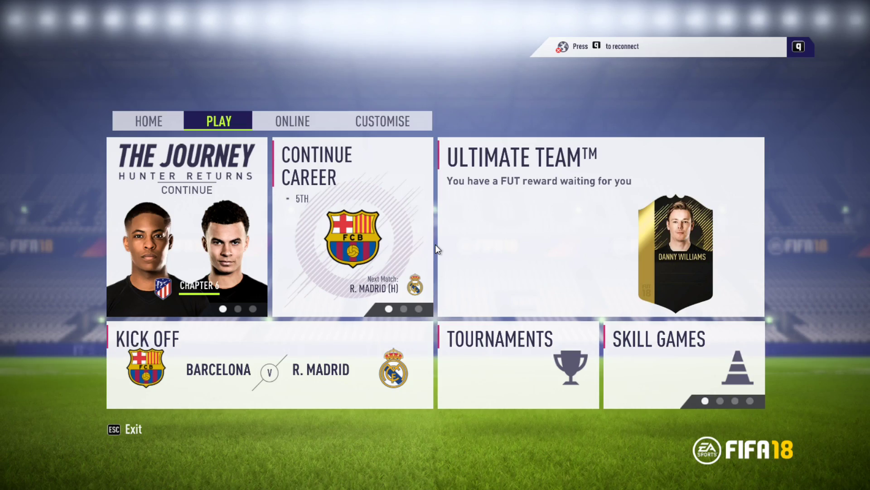
key("e")
key("e")
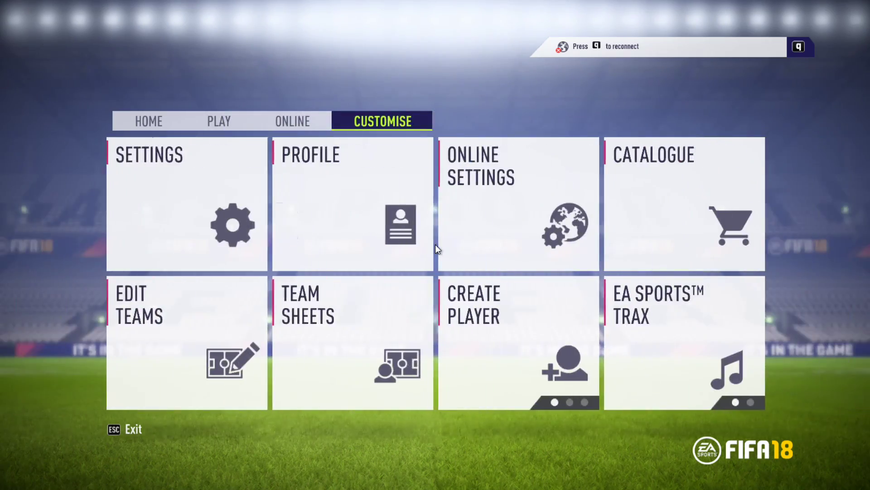
key("q")
key("q")
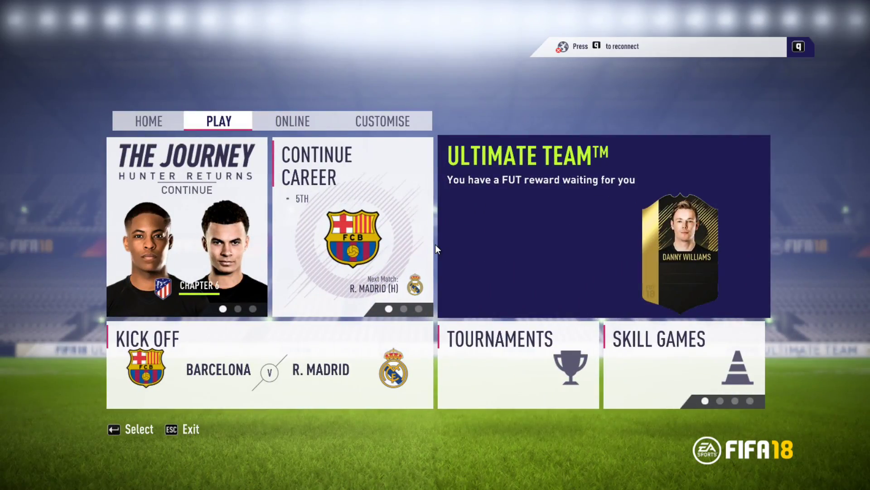